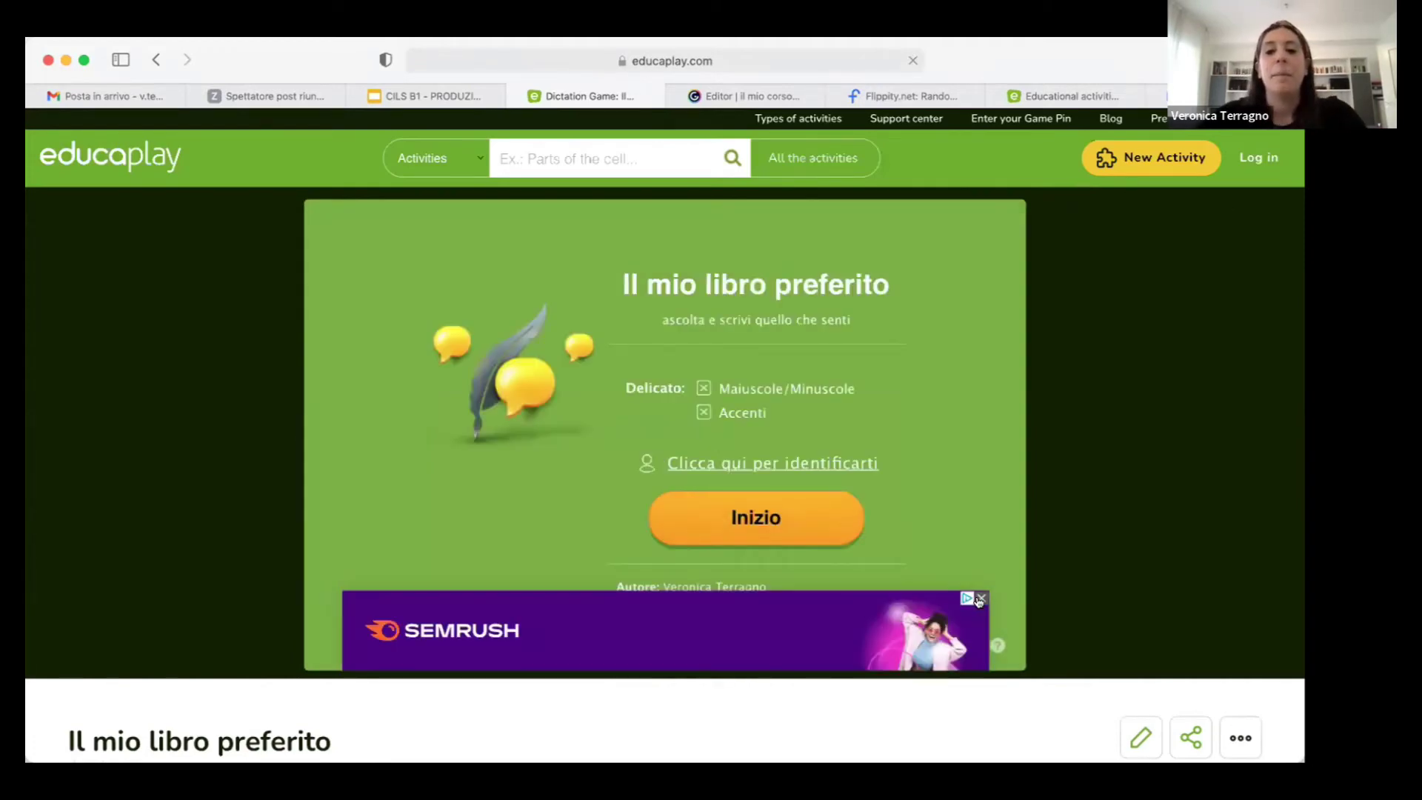
Step: Dismiss the advertisement, start the Il mio libro preferito dictation and play its first audio sequence
left_click(981, 597)
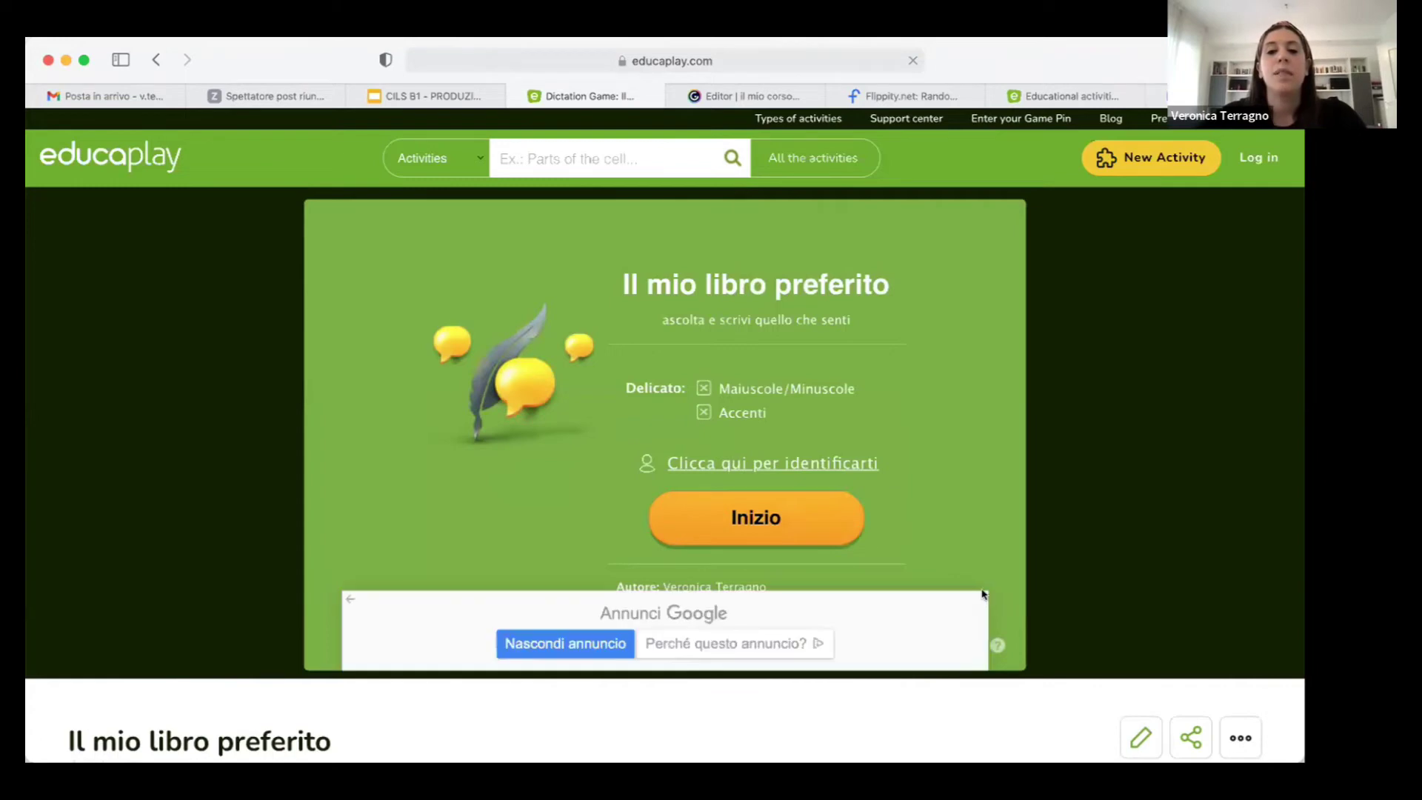
left_click(748, 517)
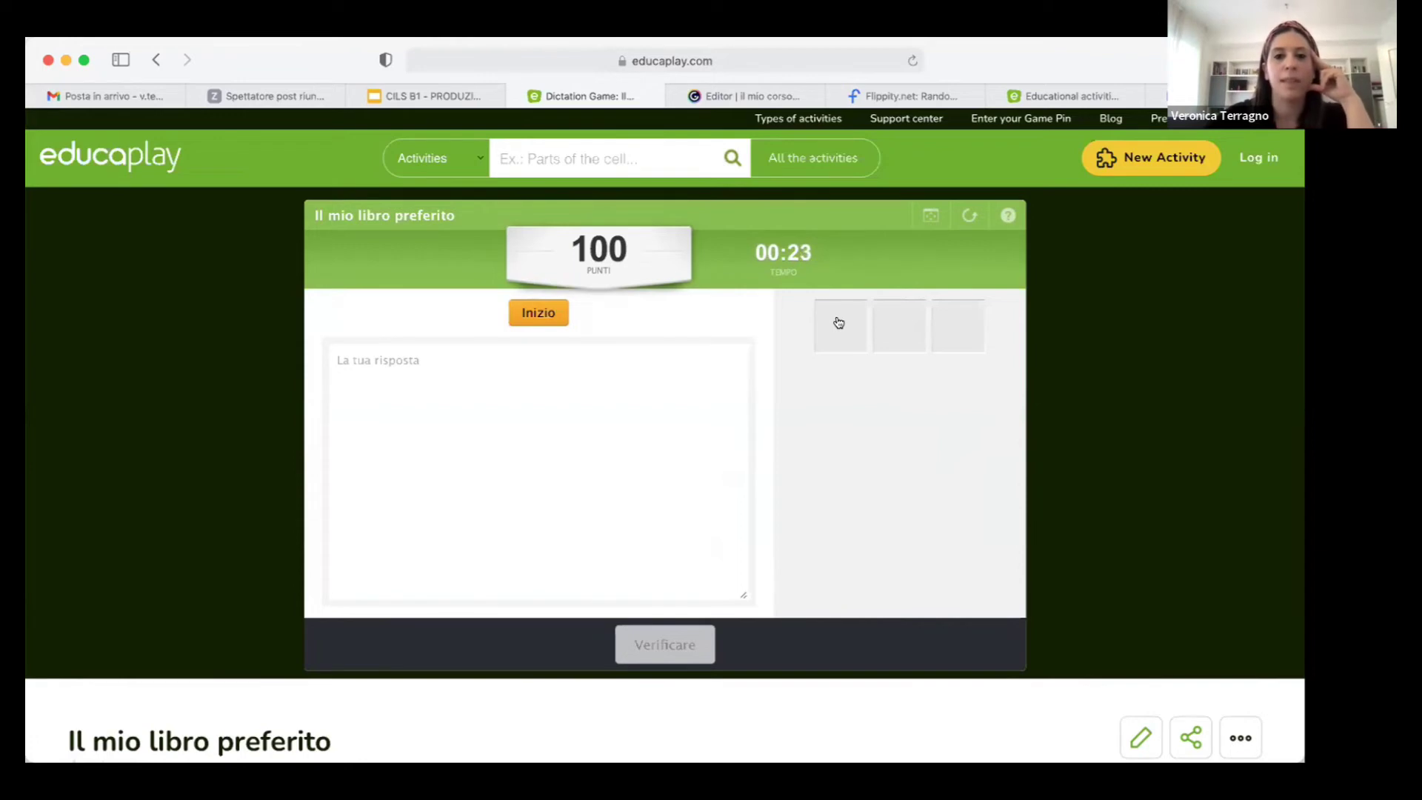
left_click(546, 311)
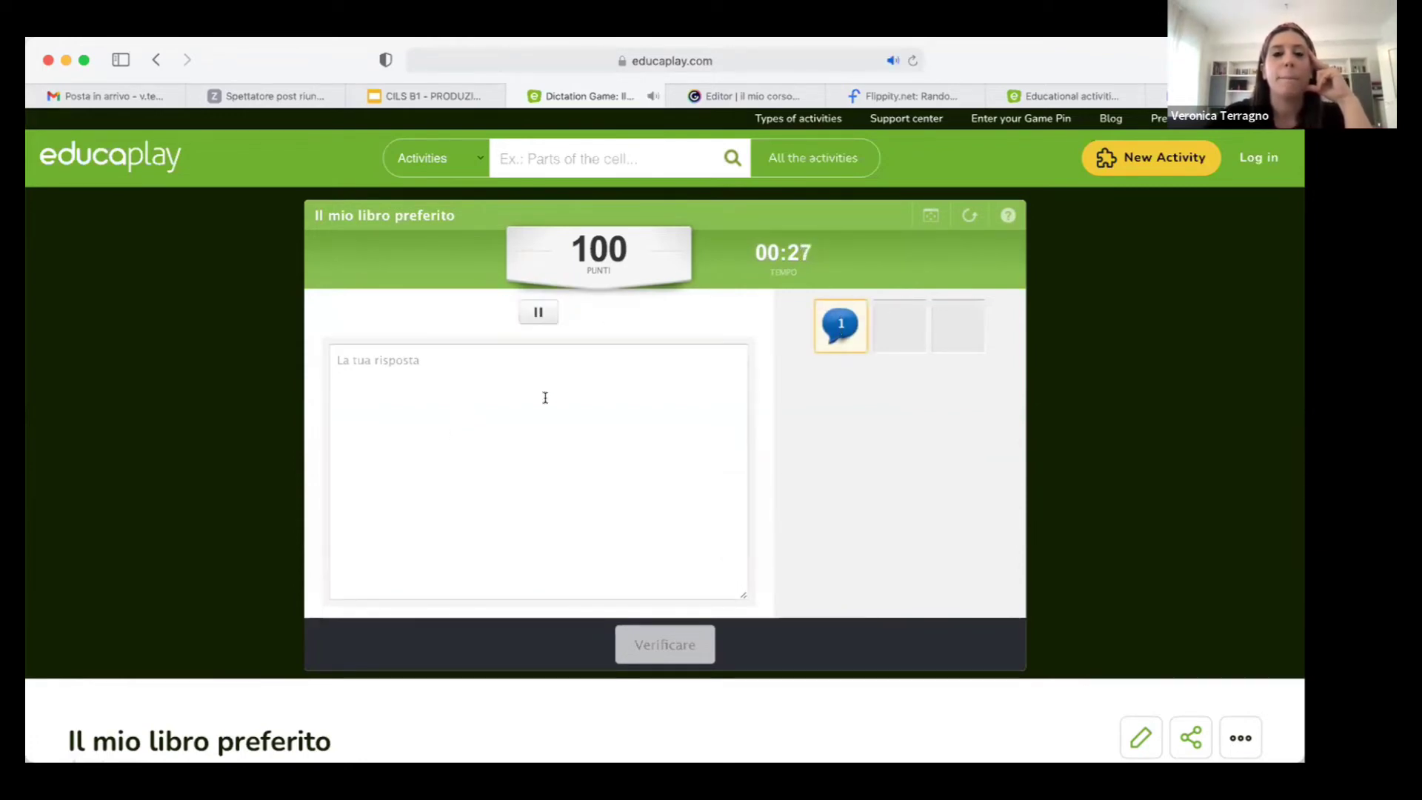
Step: Enter the dictation answer "il mio libro preferito si intitola persone normali...."
left_click(431, 388)
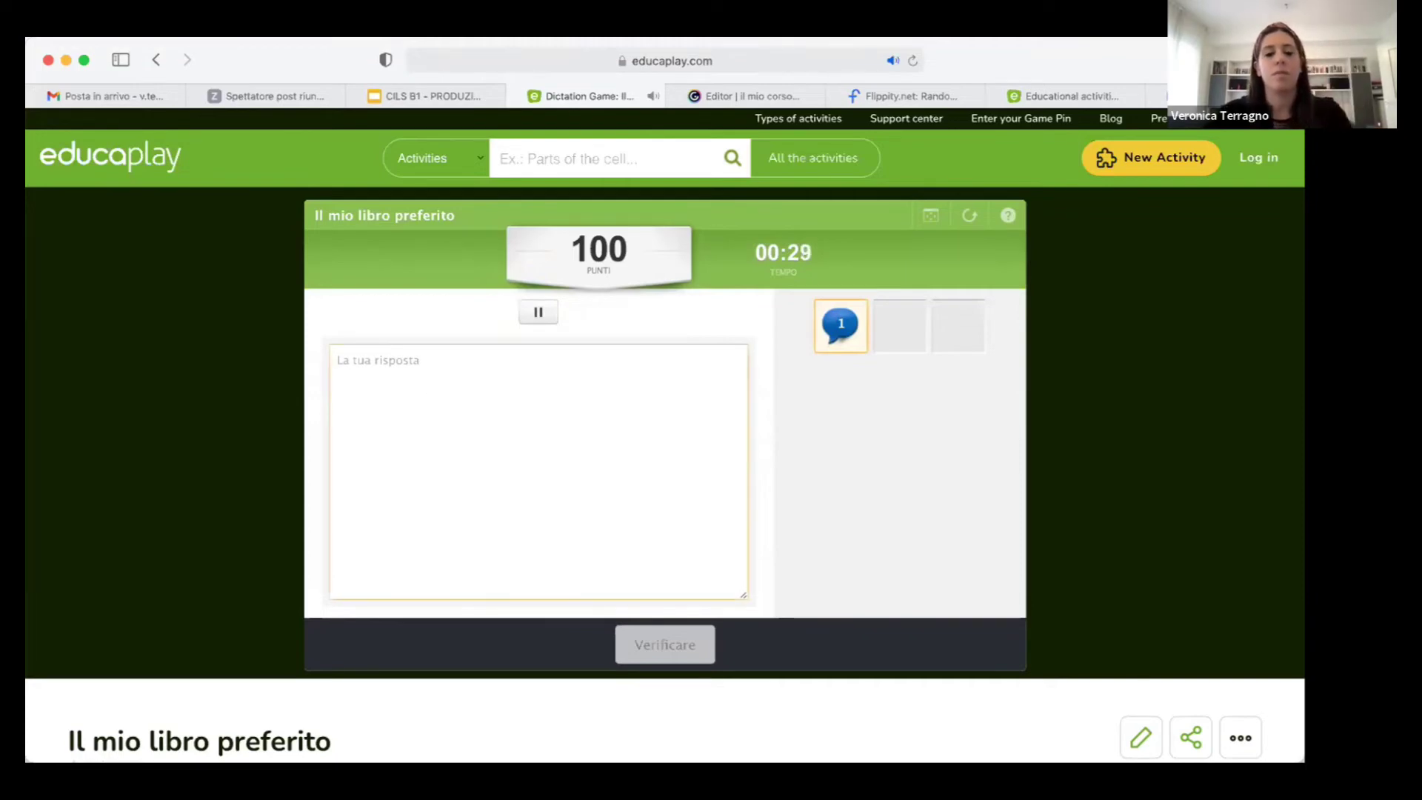
type("il mio libro ")
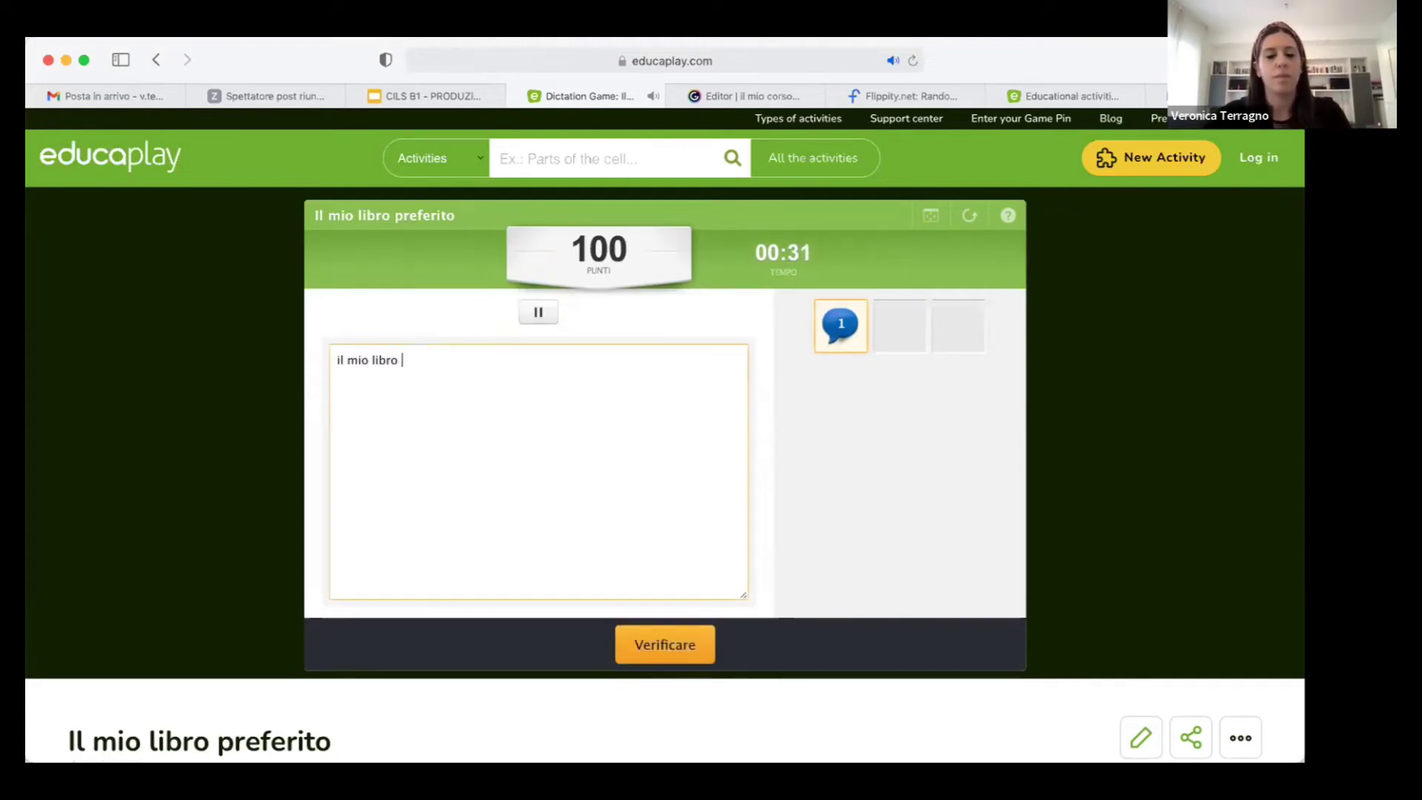
type("preferito si ")
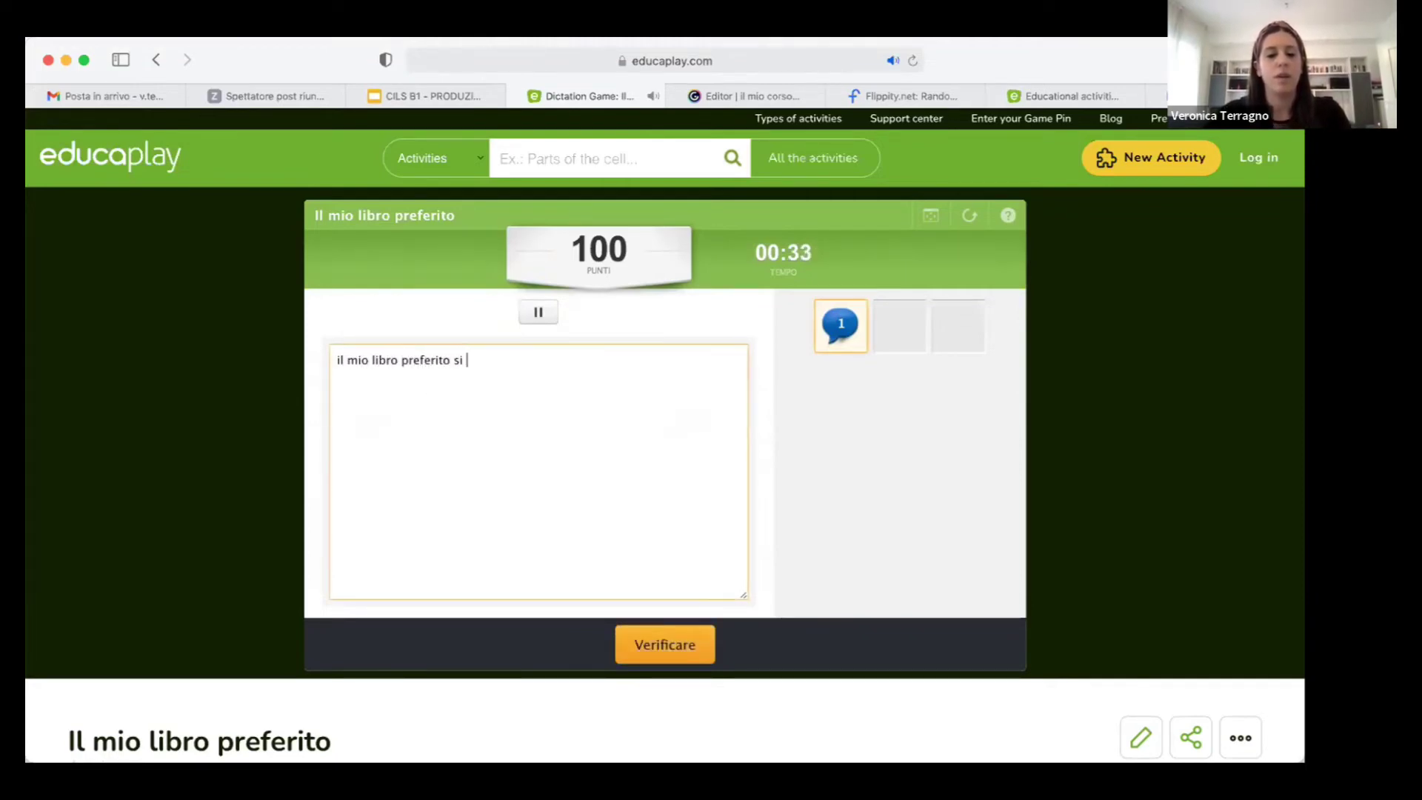
type("intitola perso")
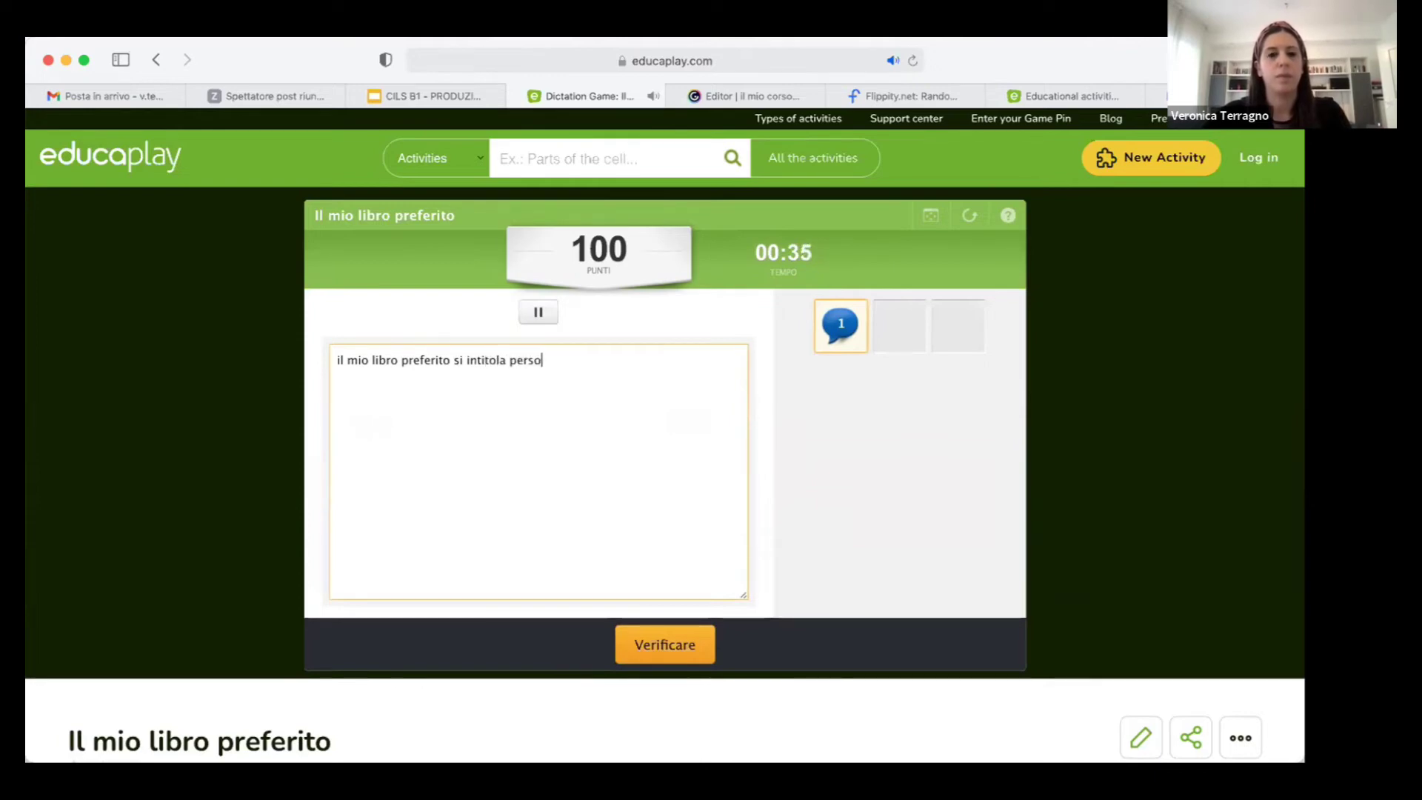
type("ne normale")
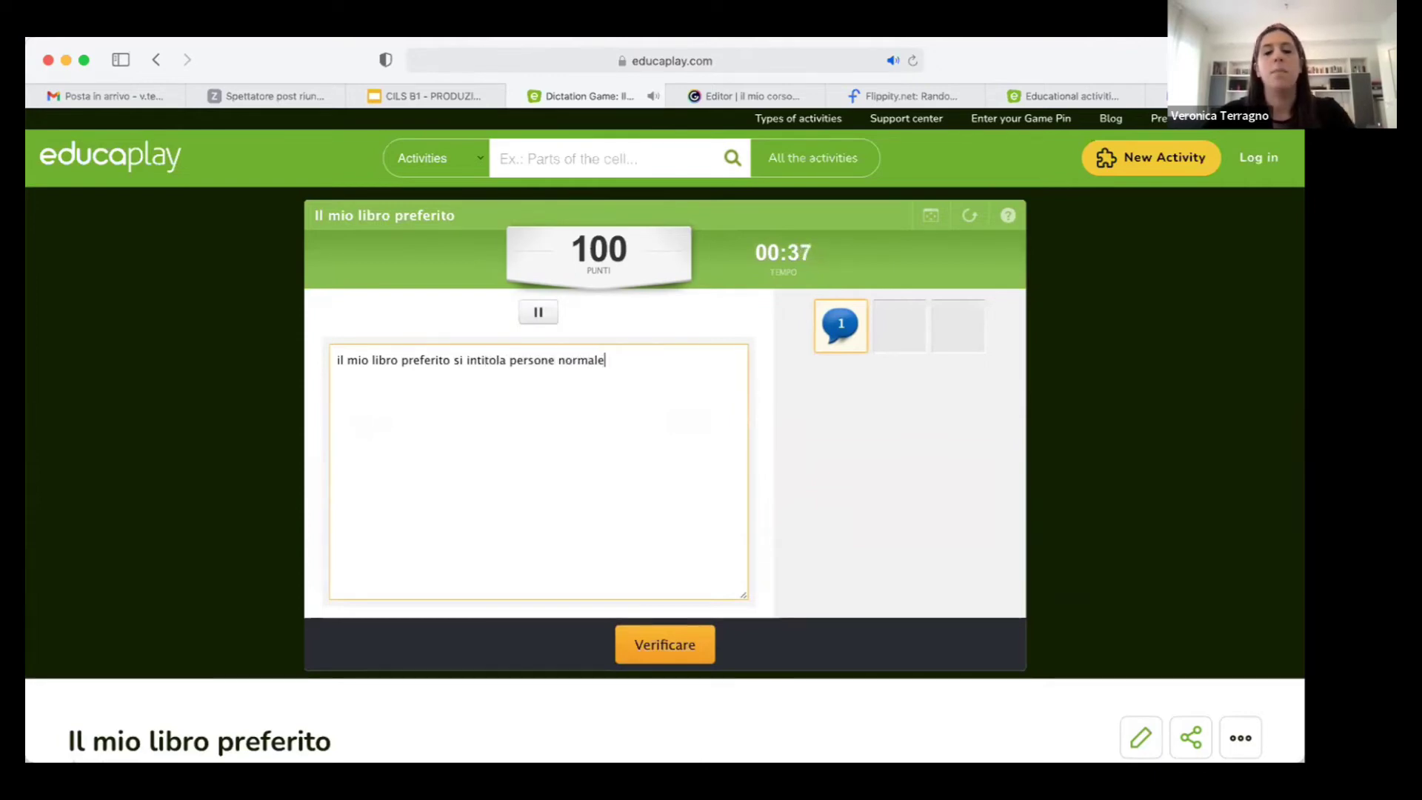
key("BackSpace")
type("i.")
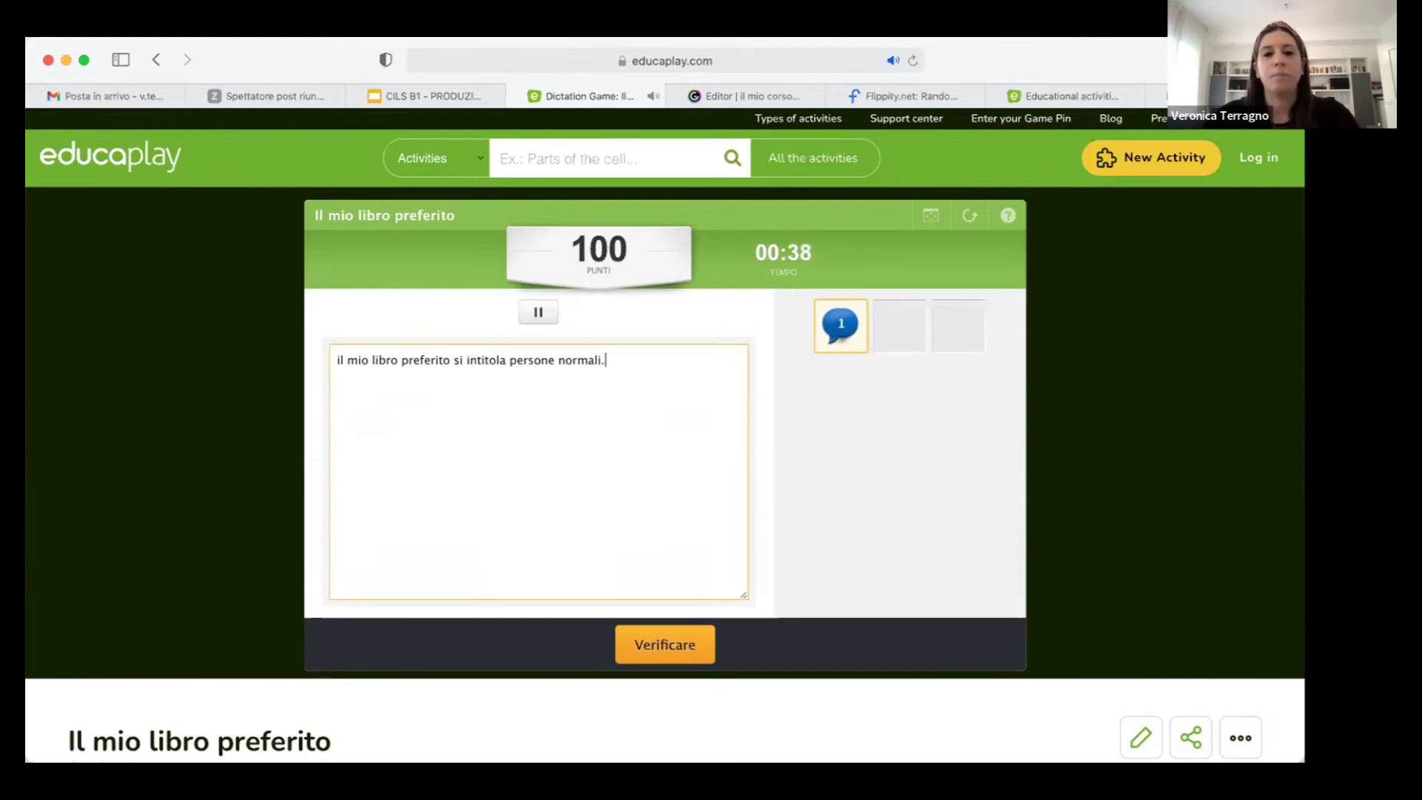
type("...")
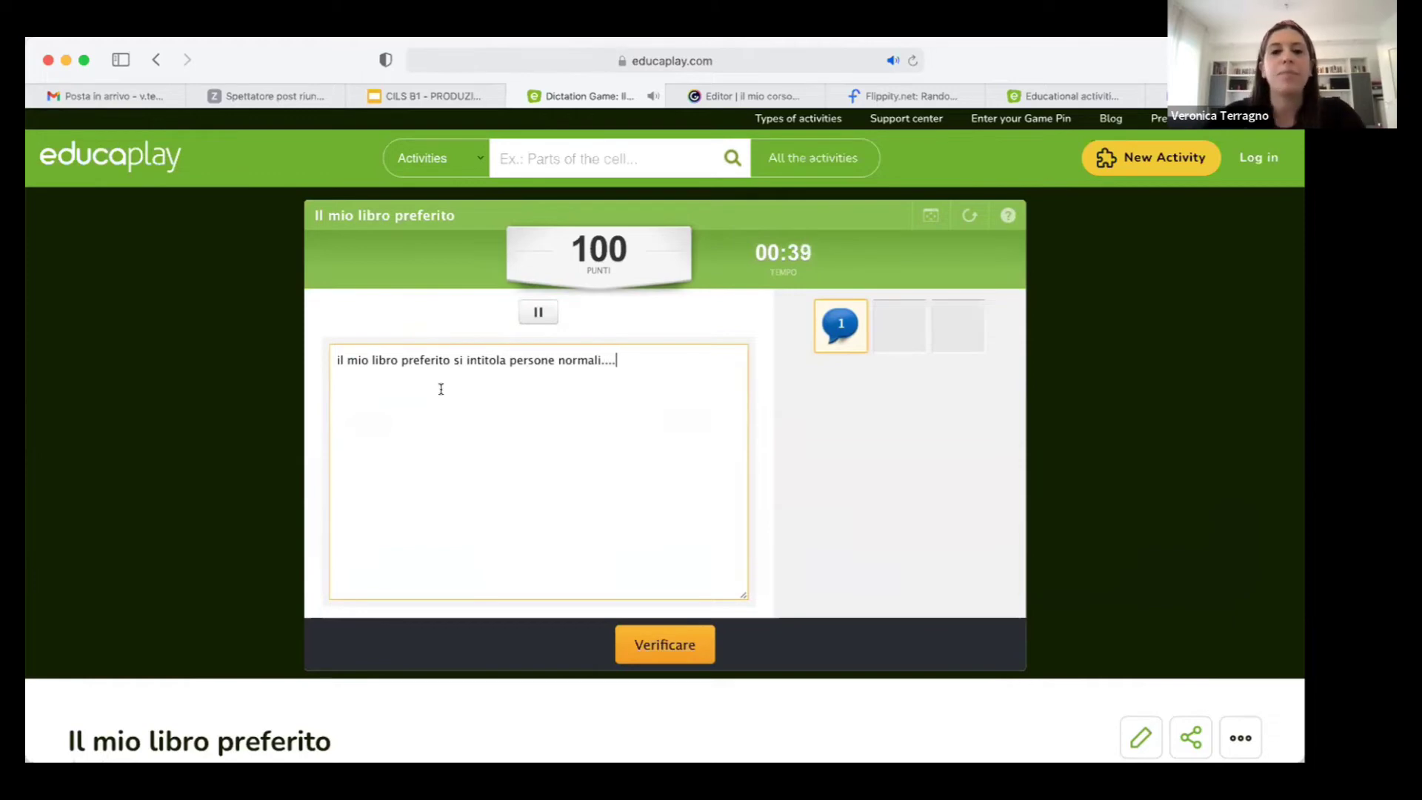
Step: Pause the audio, submit the answer for checking and review the correction beside the original text
left_click(535, 312)
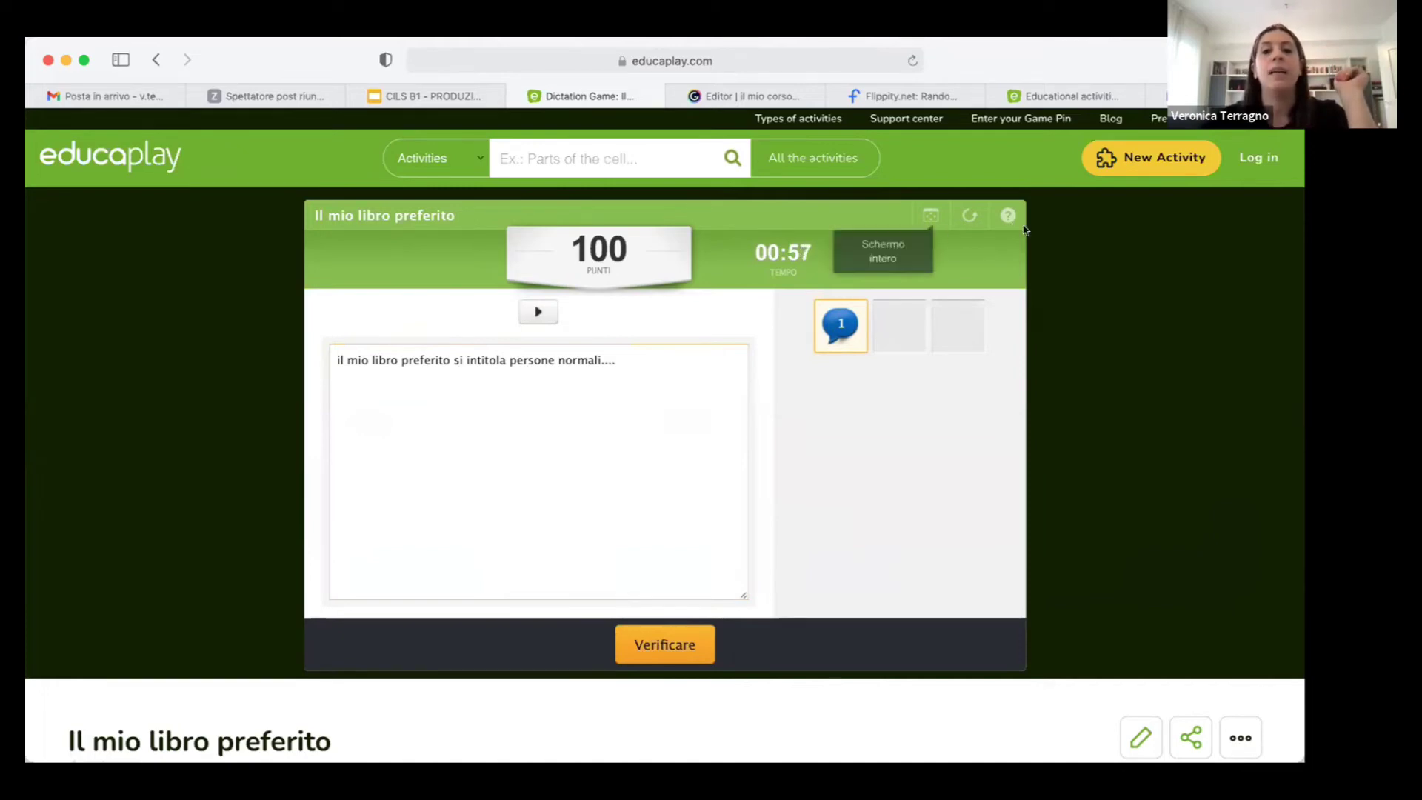
left_click(664, 647)
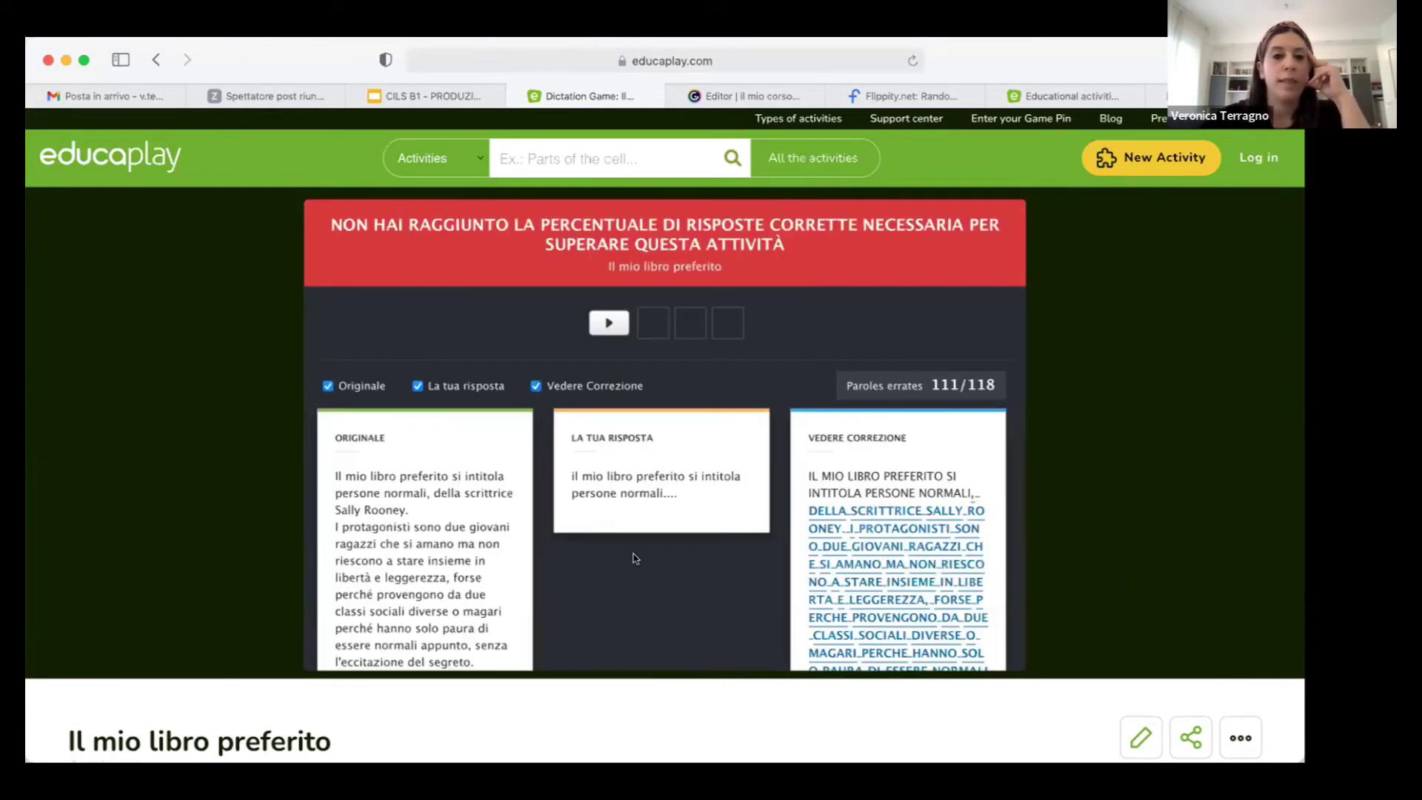
scroll(635, 558, "down", 3)
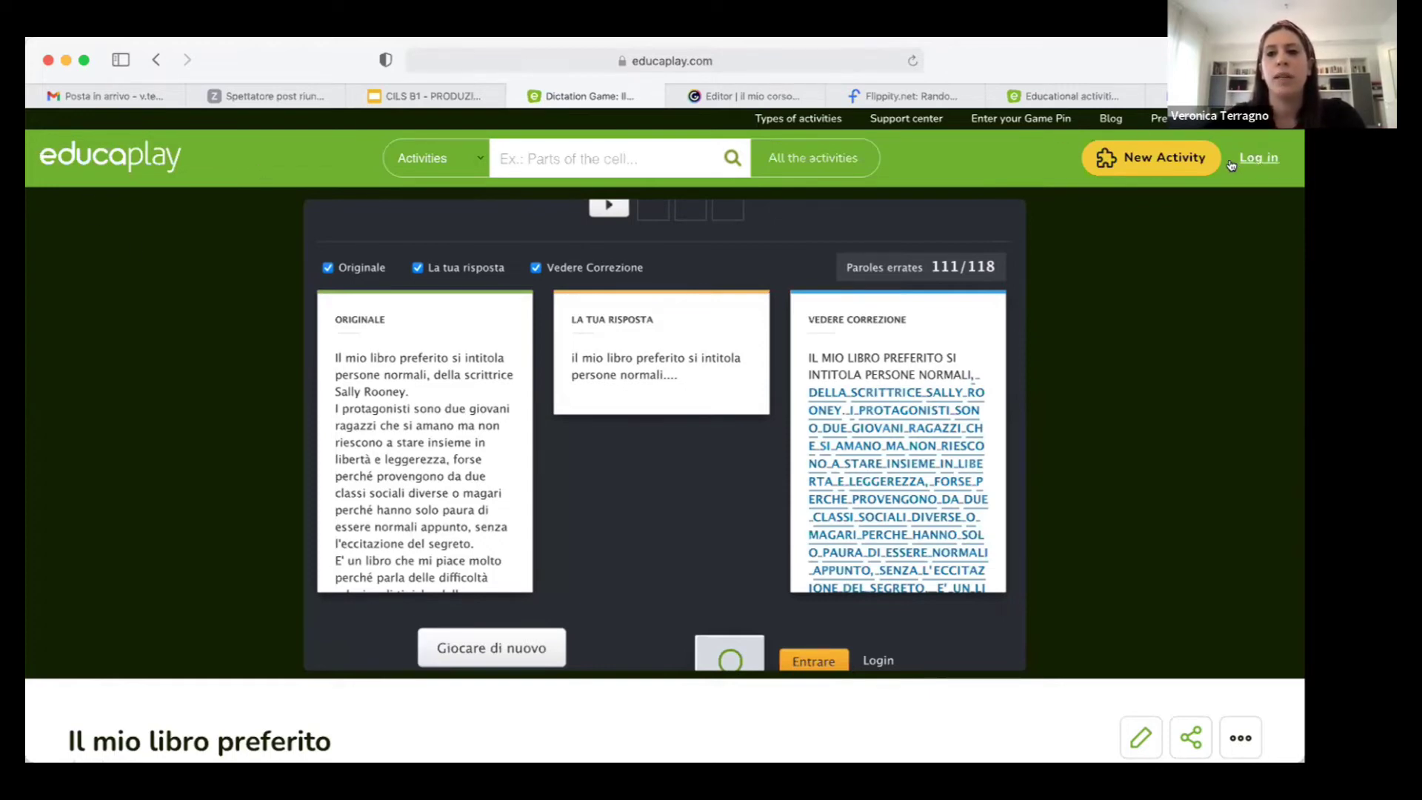
Step: Log in to the account with the saved e-mail and account password
left_click(1257, 162)
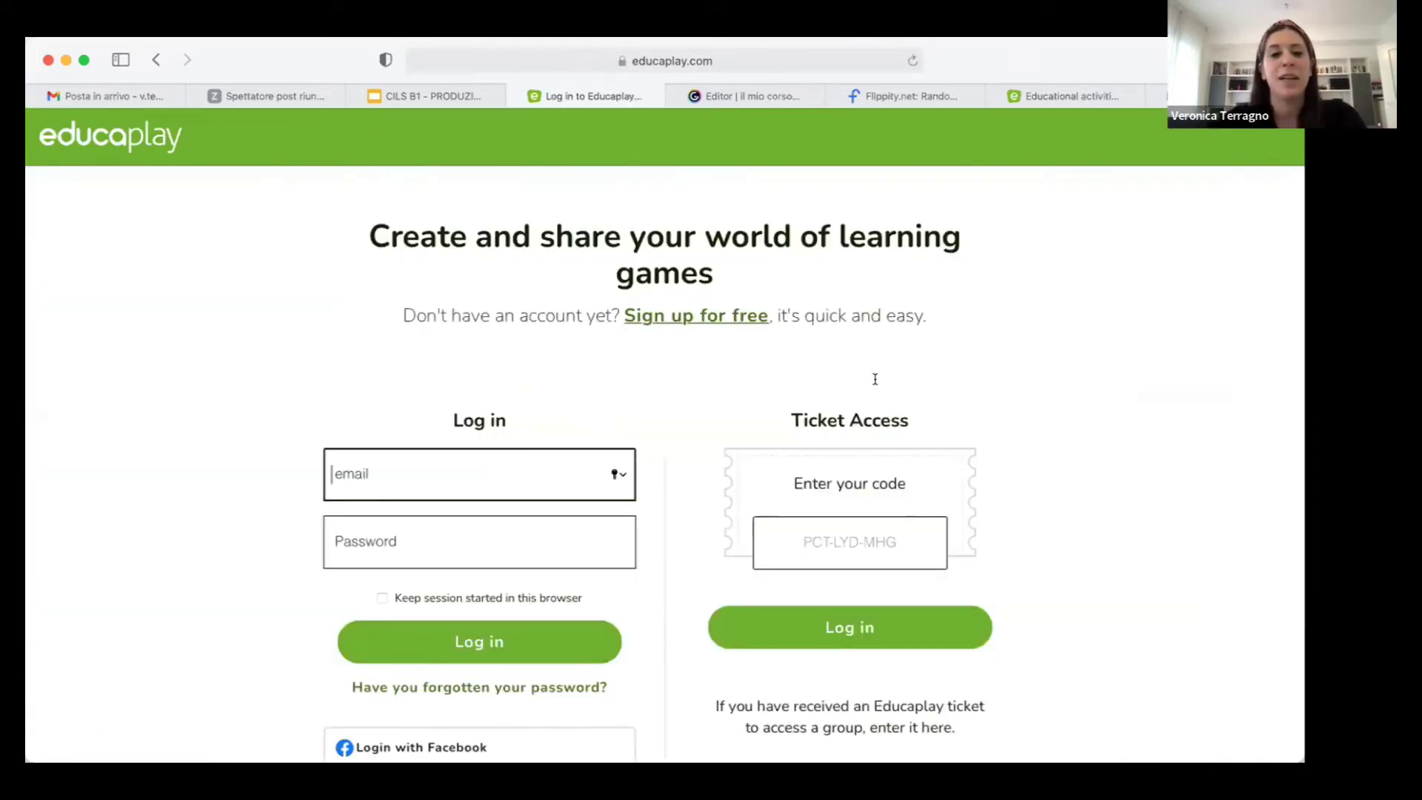
key("Return")
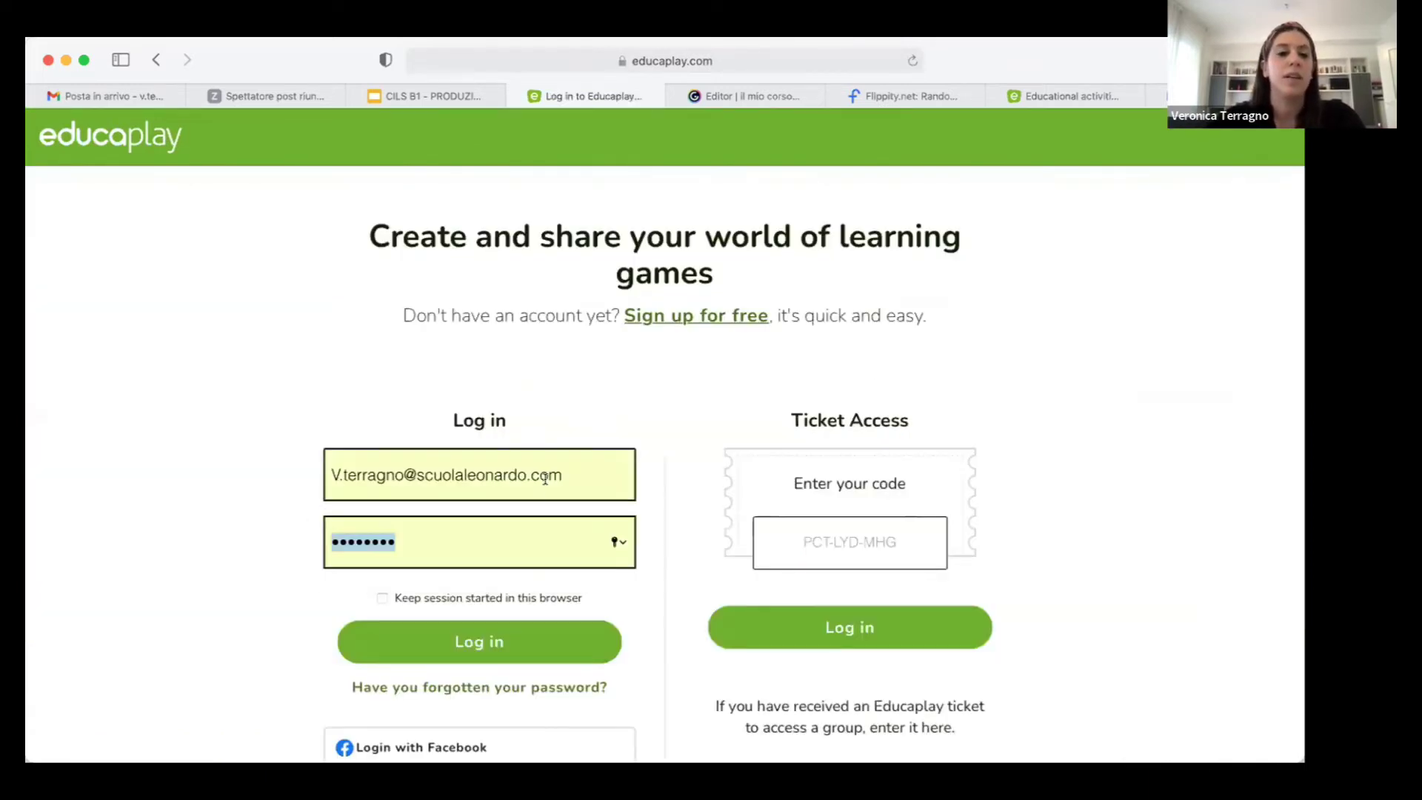
left_click(487, 645)
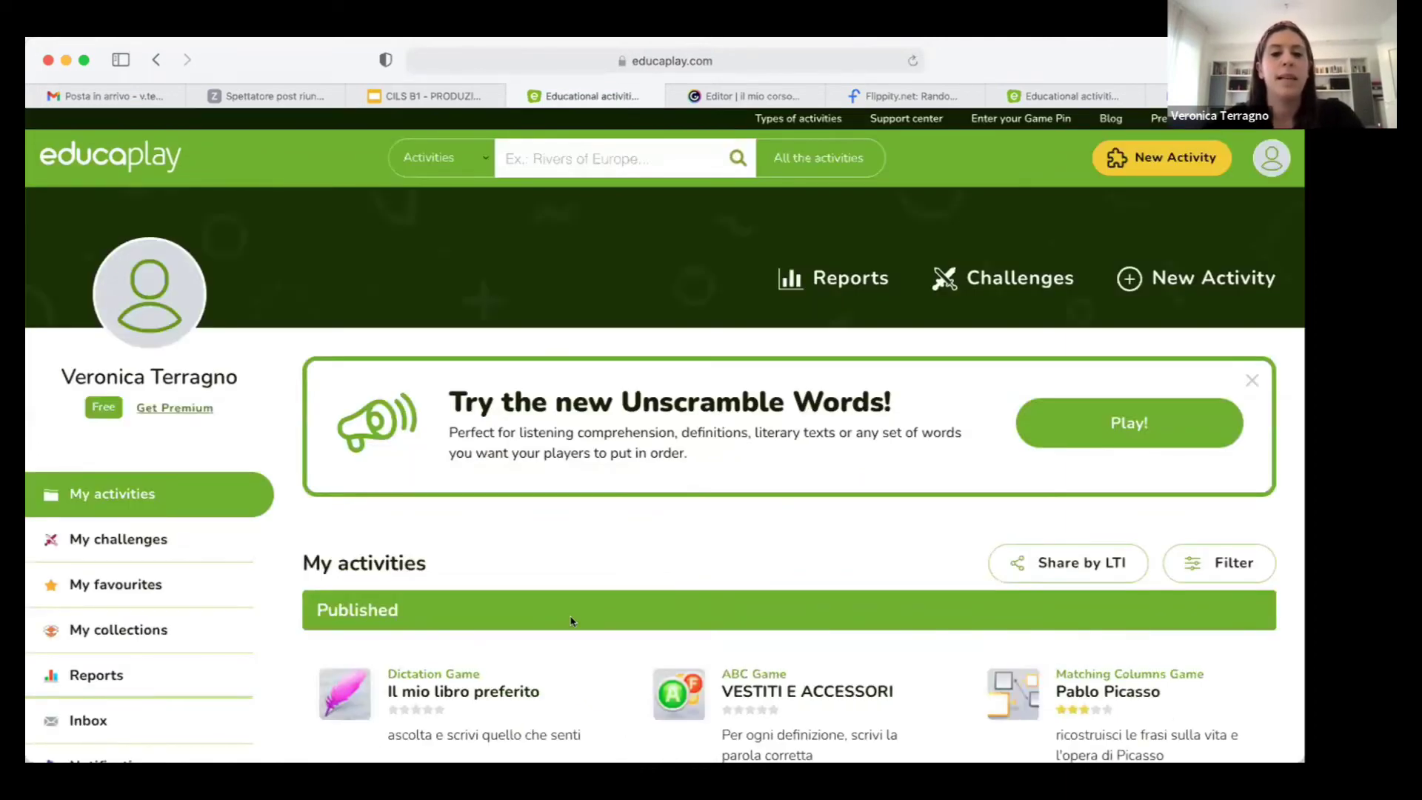
Step: Open the activity report for the Il mio libro preferito dictation game and look it over
scroll(572, 620, "down", 5)
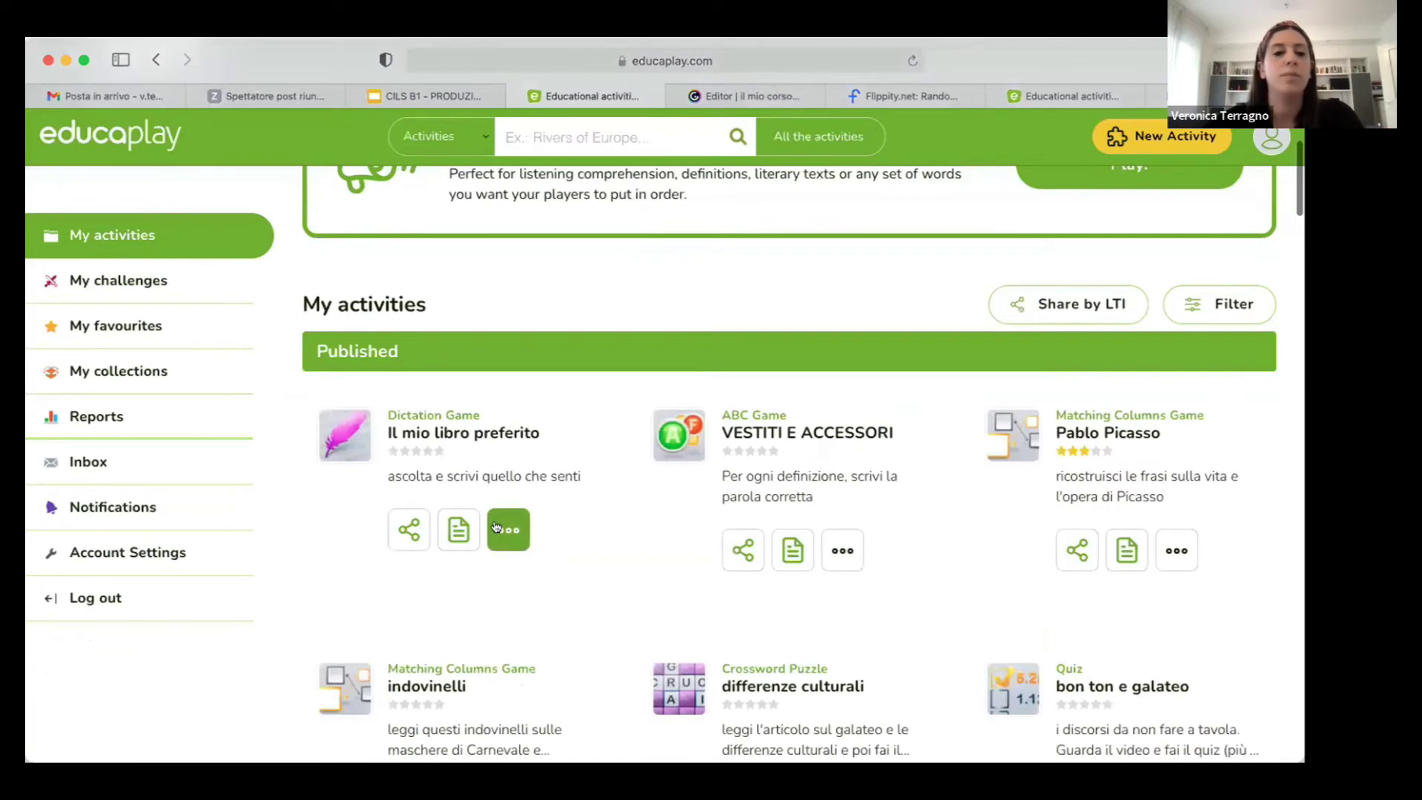
left_click(457, 528)
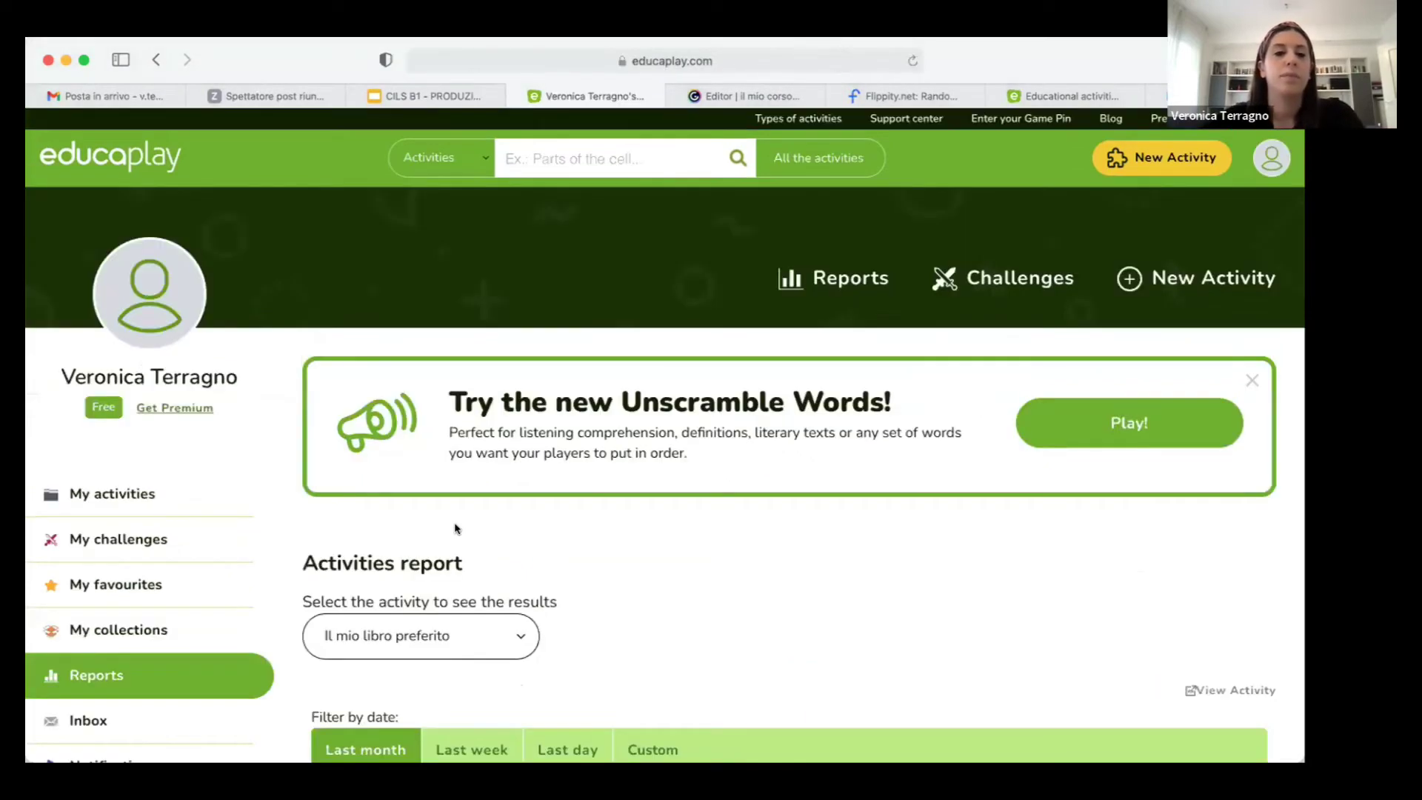
scroll(604, 564, "down", 2)
scroll(603, 565, "up", 2)
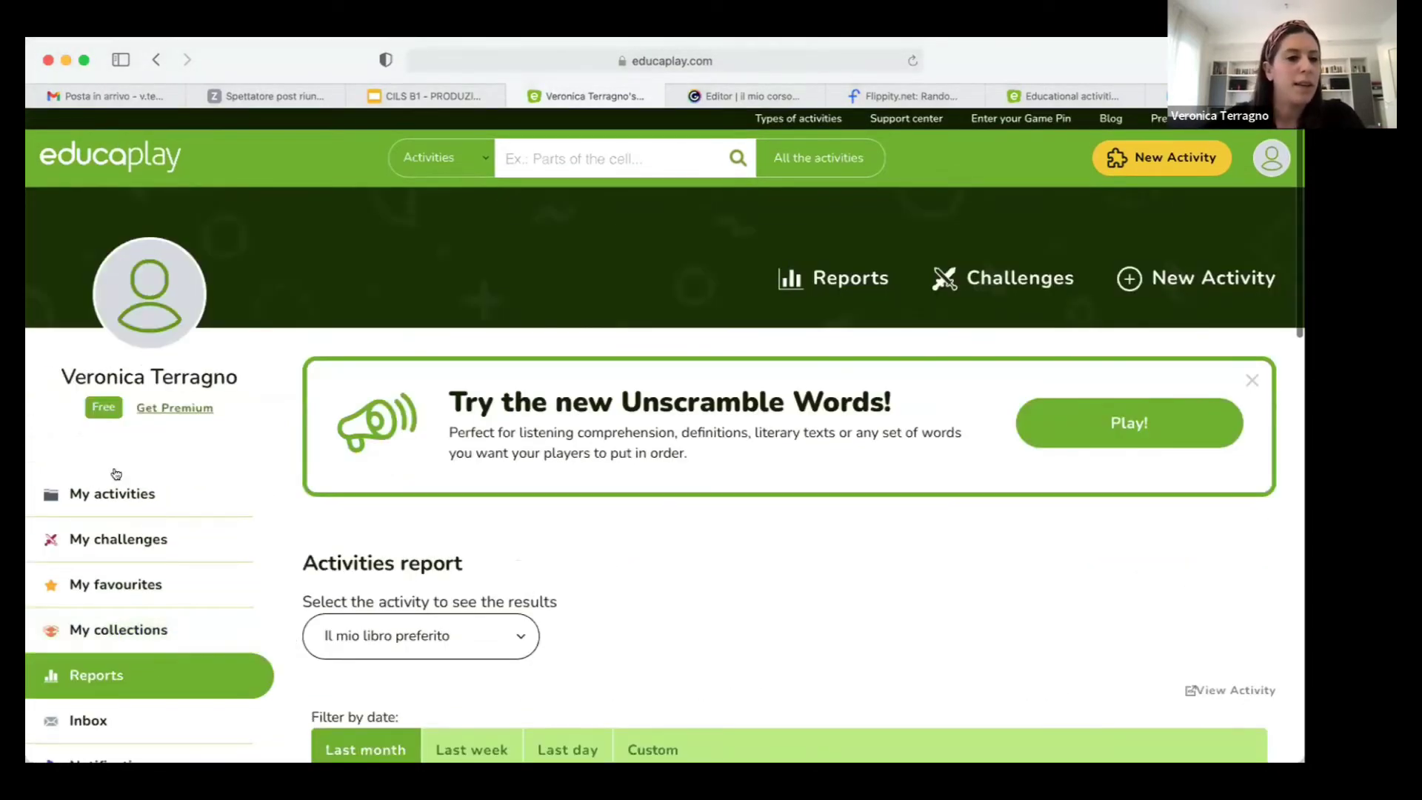
Step: Return to the list of own activities, view the Il mio libro preferito game page, and open that dictation for editing
left_click(117, 500)
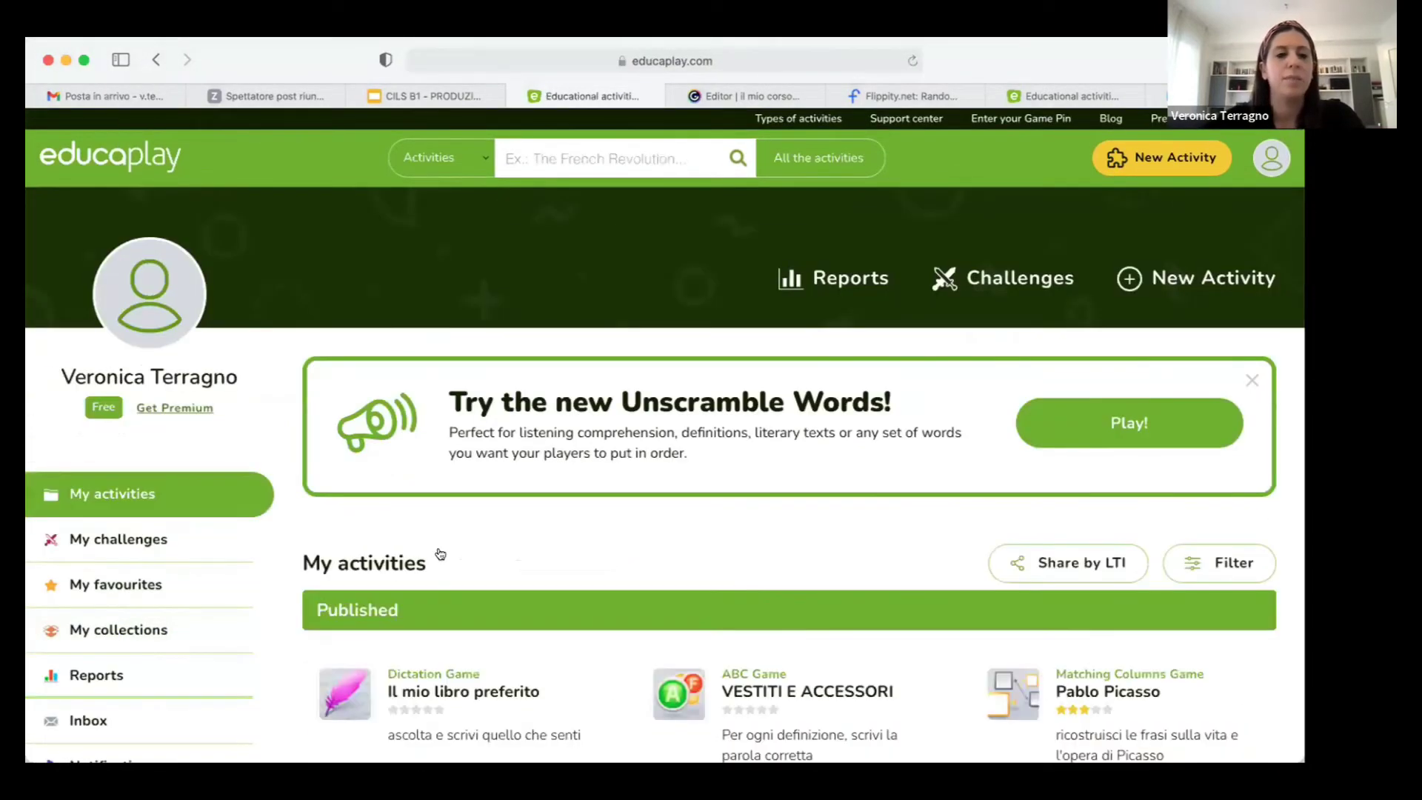
scroll(440, 554, "down", 4)
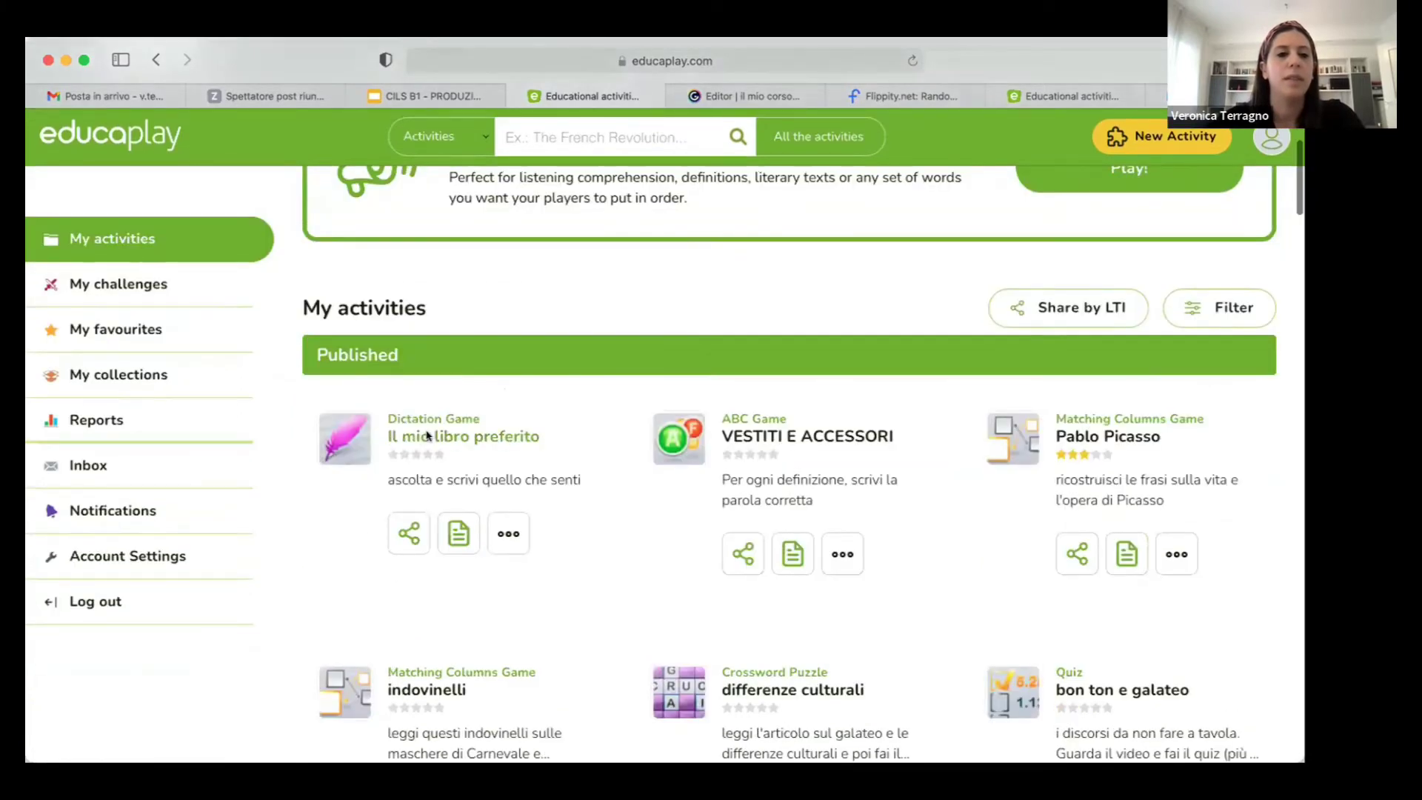
left_click(428, 435)
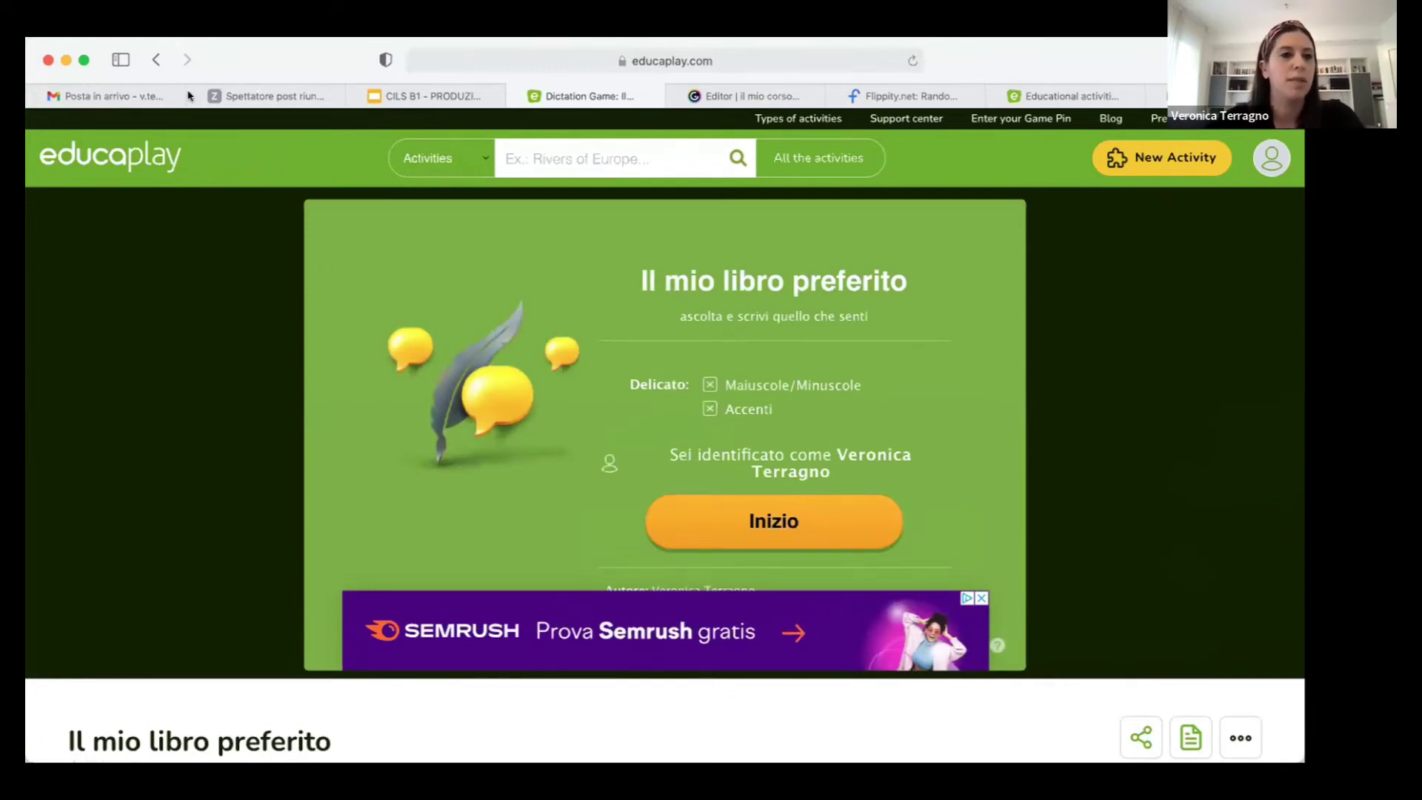
left_click(156, 59)
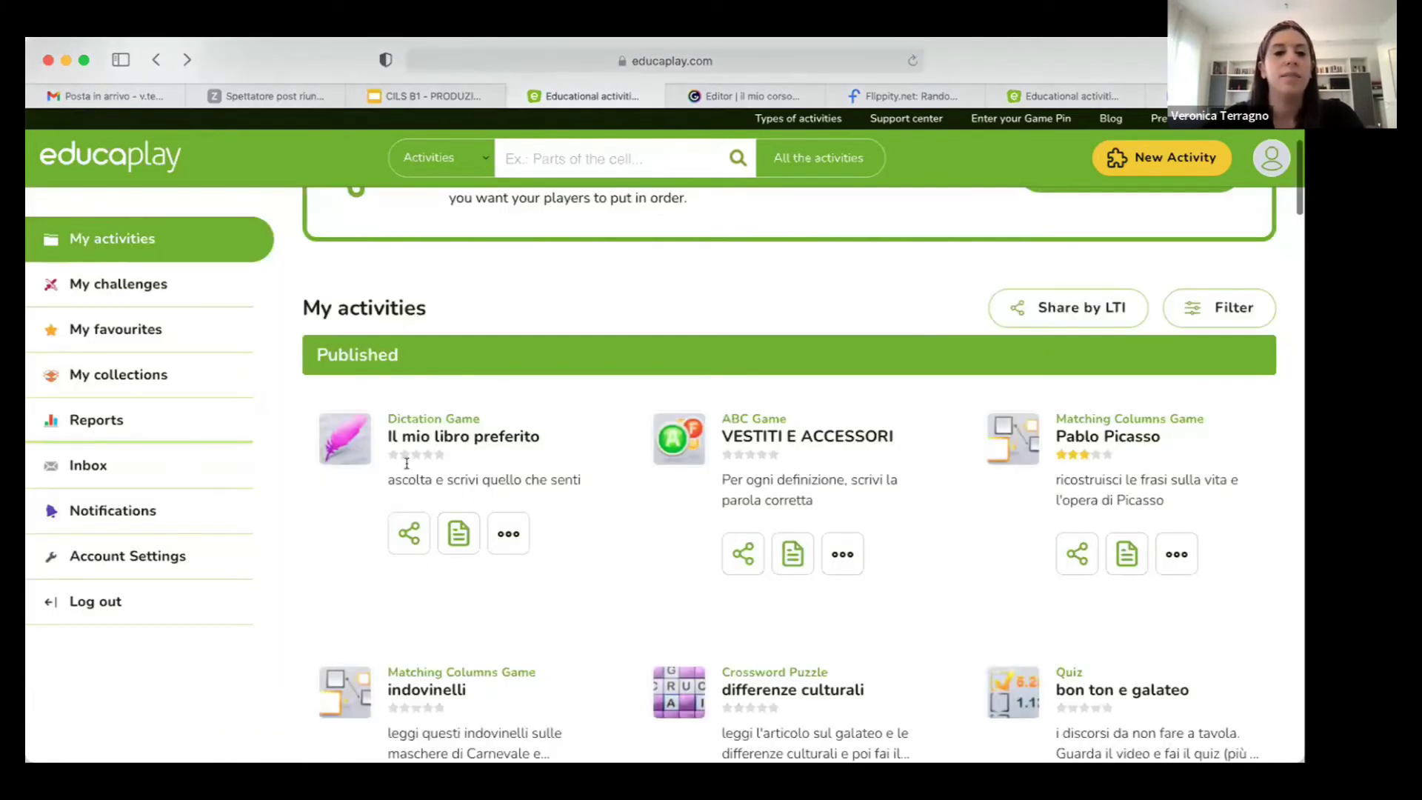
left_click(508, 533)
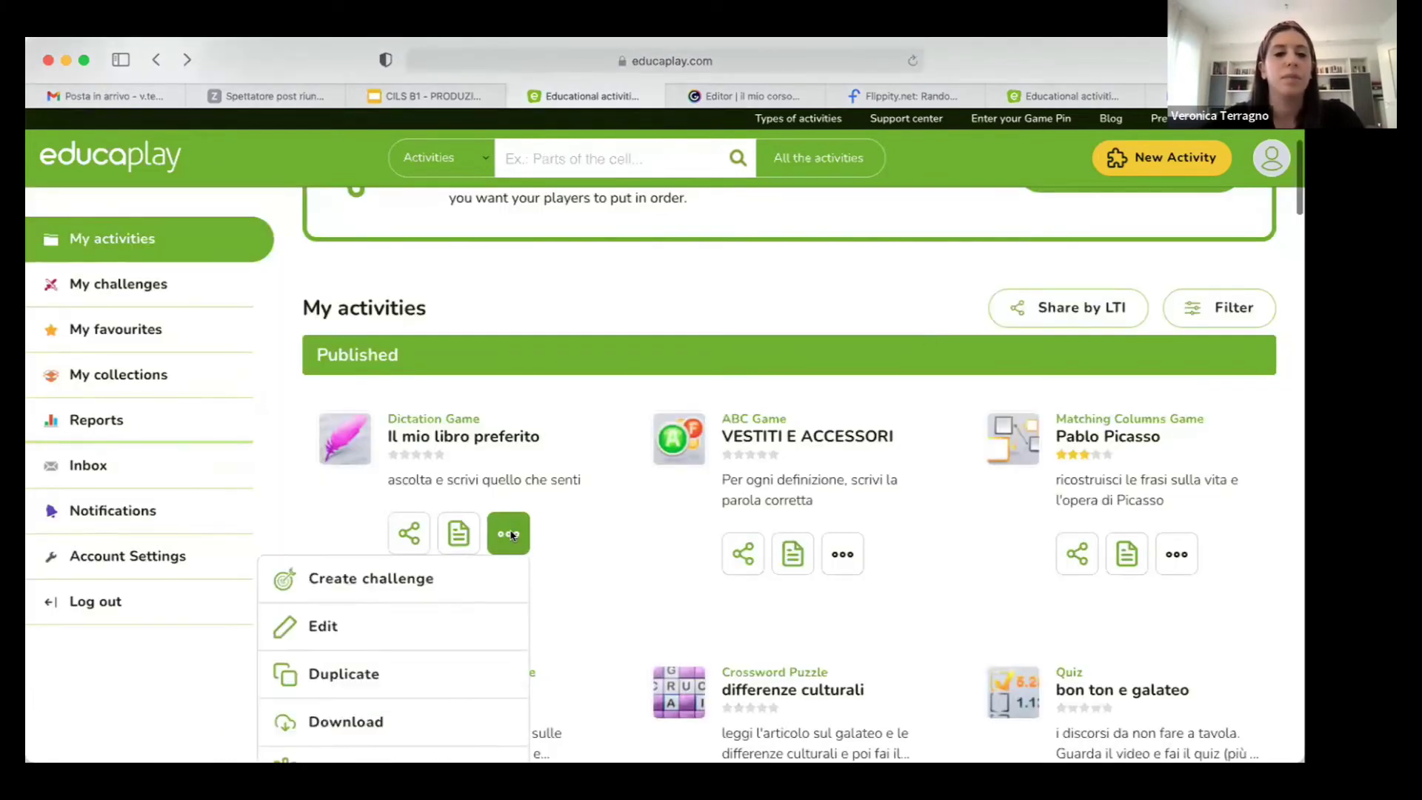
left_click(403, 617)
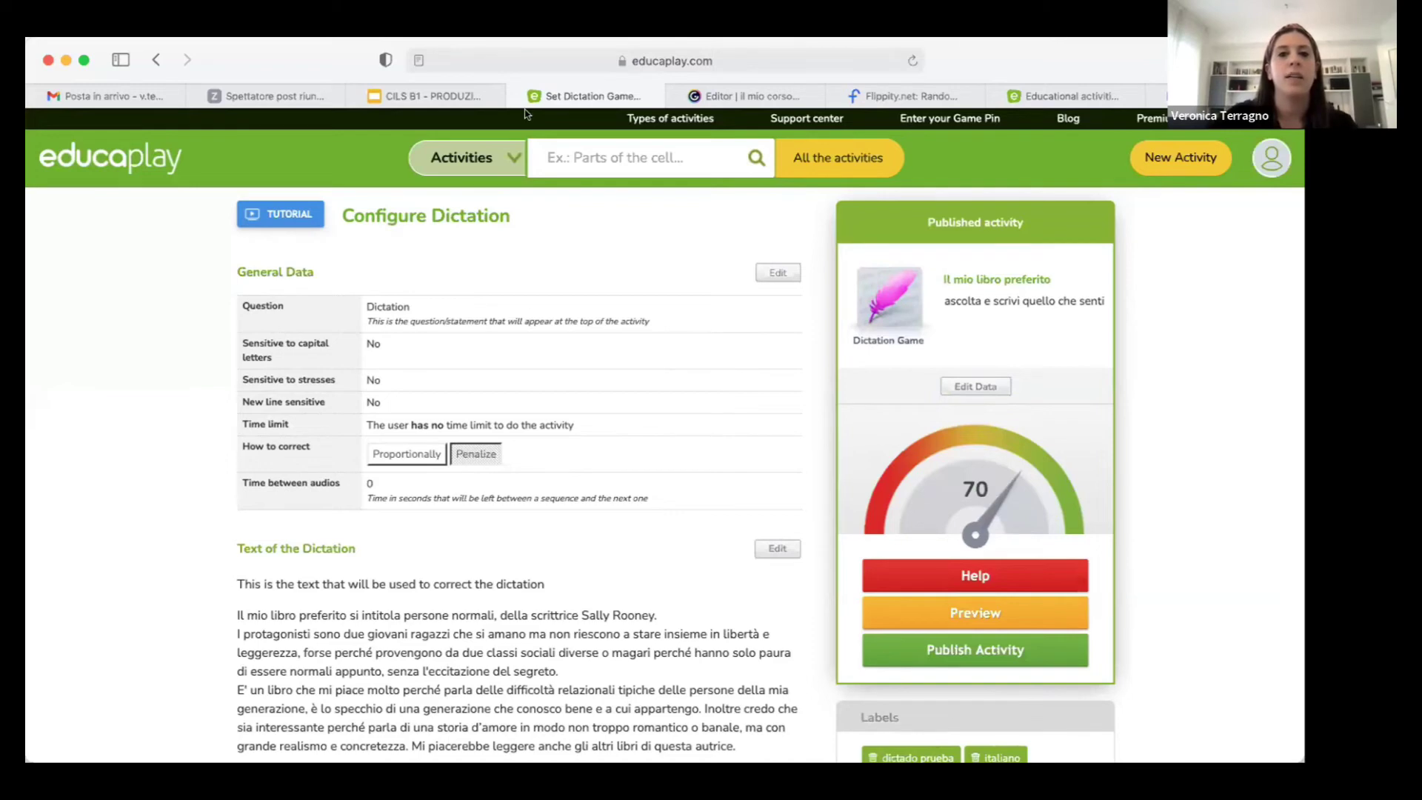
Step: Capture a screenshot of the dictation's General Data section
key("super+shift+4")
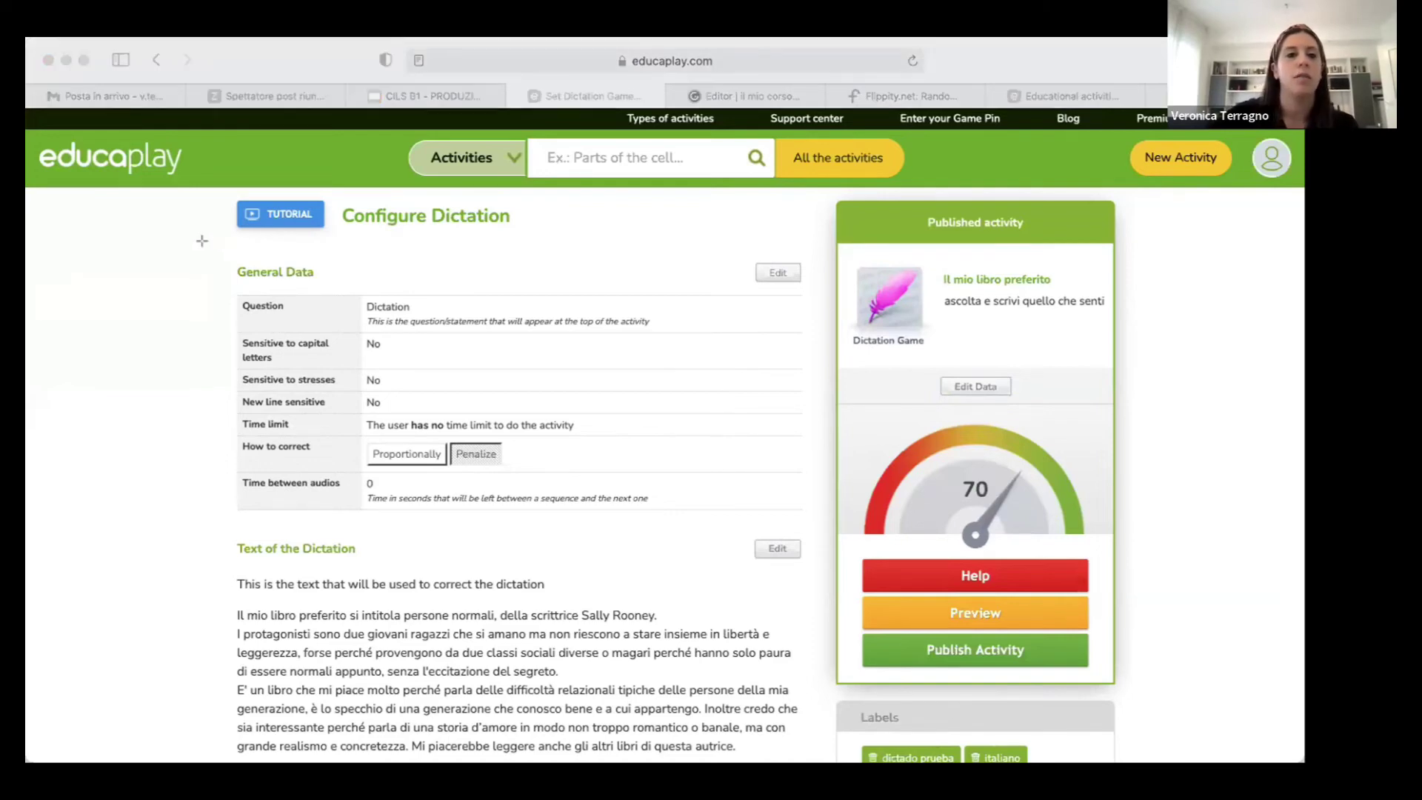
left_click_drag(207, 241, 826, 561)
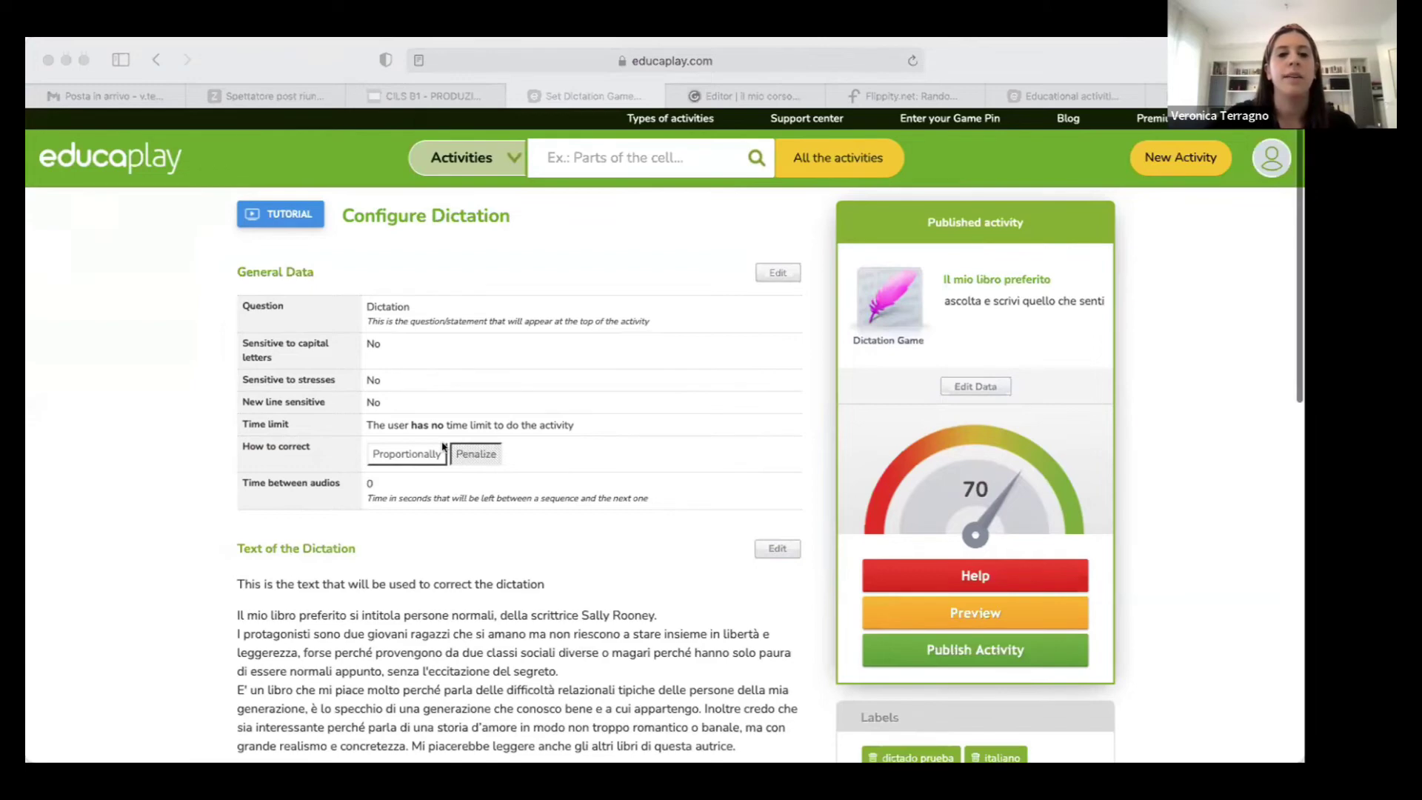
Step: Open the form for adding a dictation audio sequence, view its upload and record options, and close it without saving
scroll(304, 406, "down", 5)
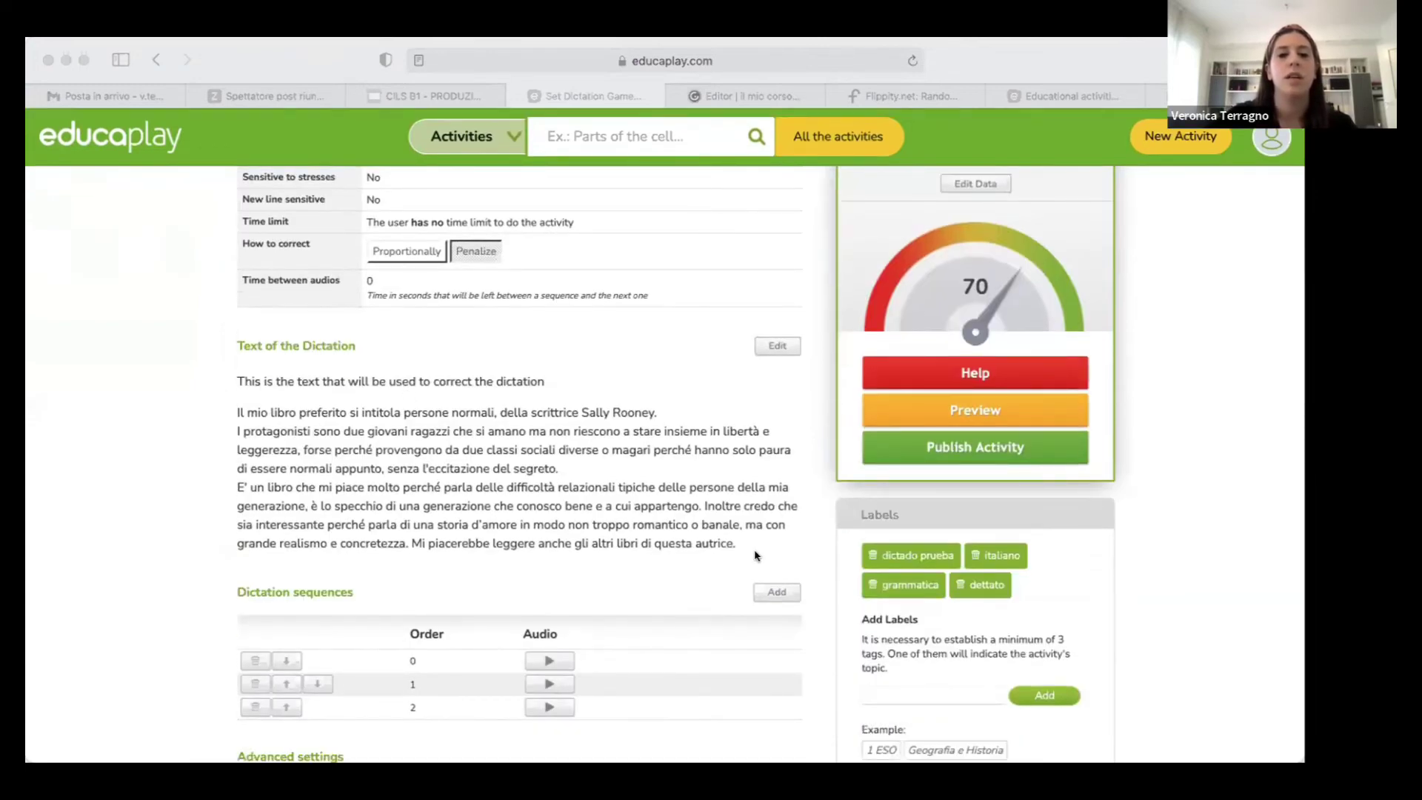
scroll(541, 598, "down", 3)
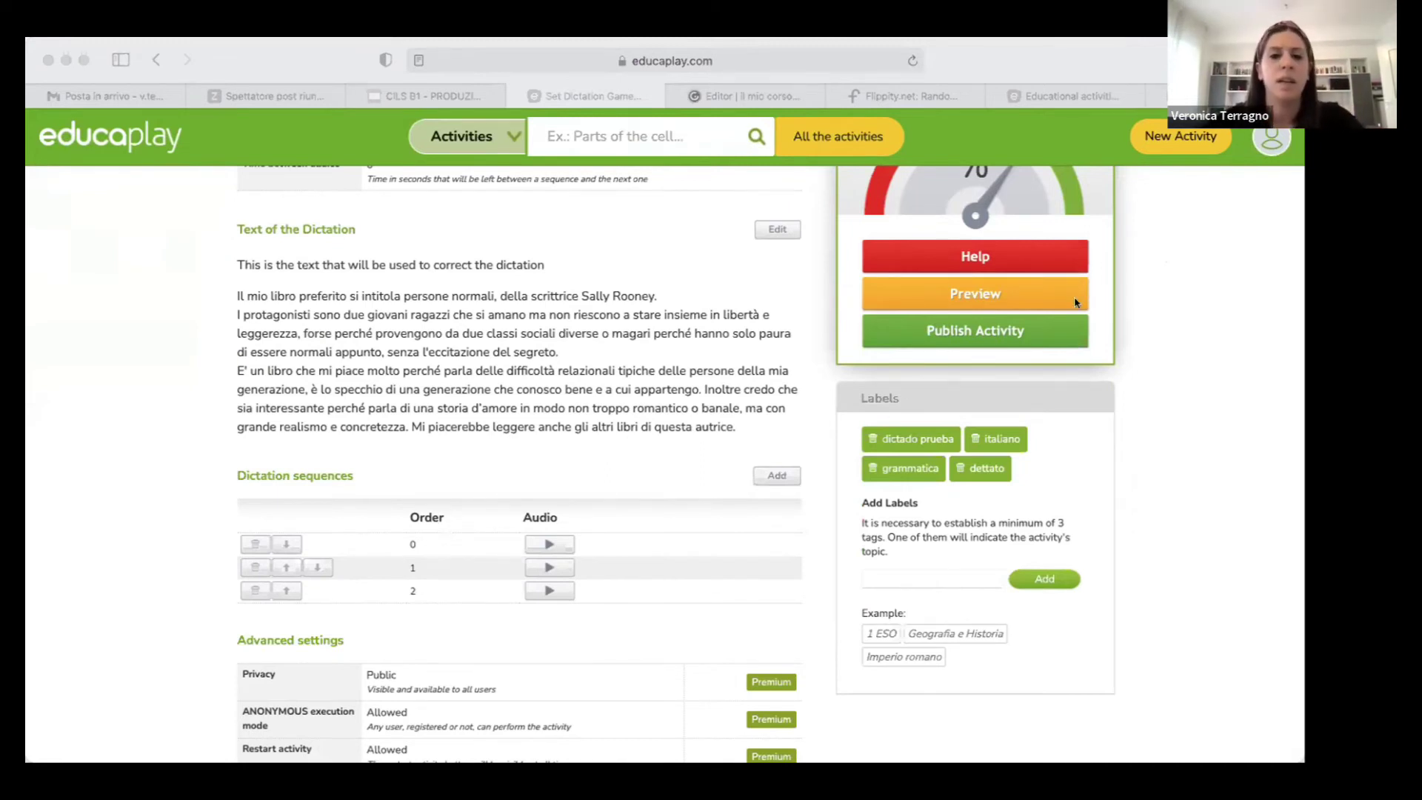
left_click(772, 476)
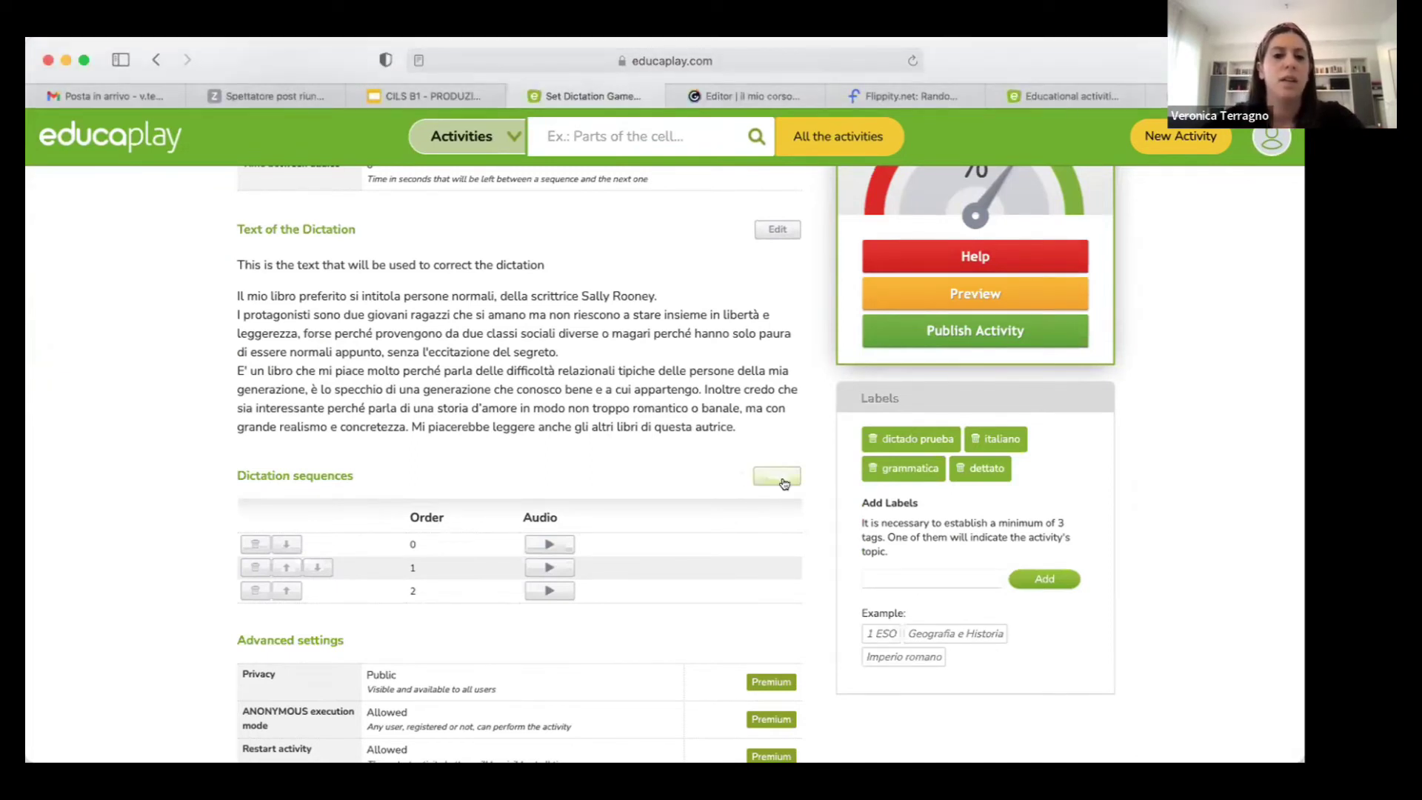
left_click(781, 481)
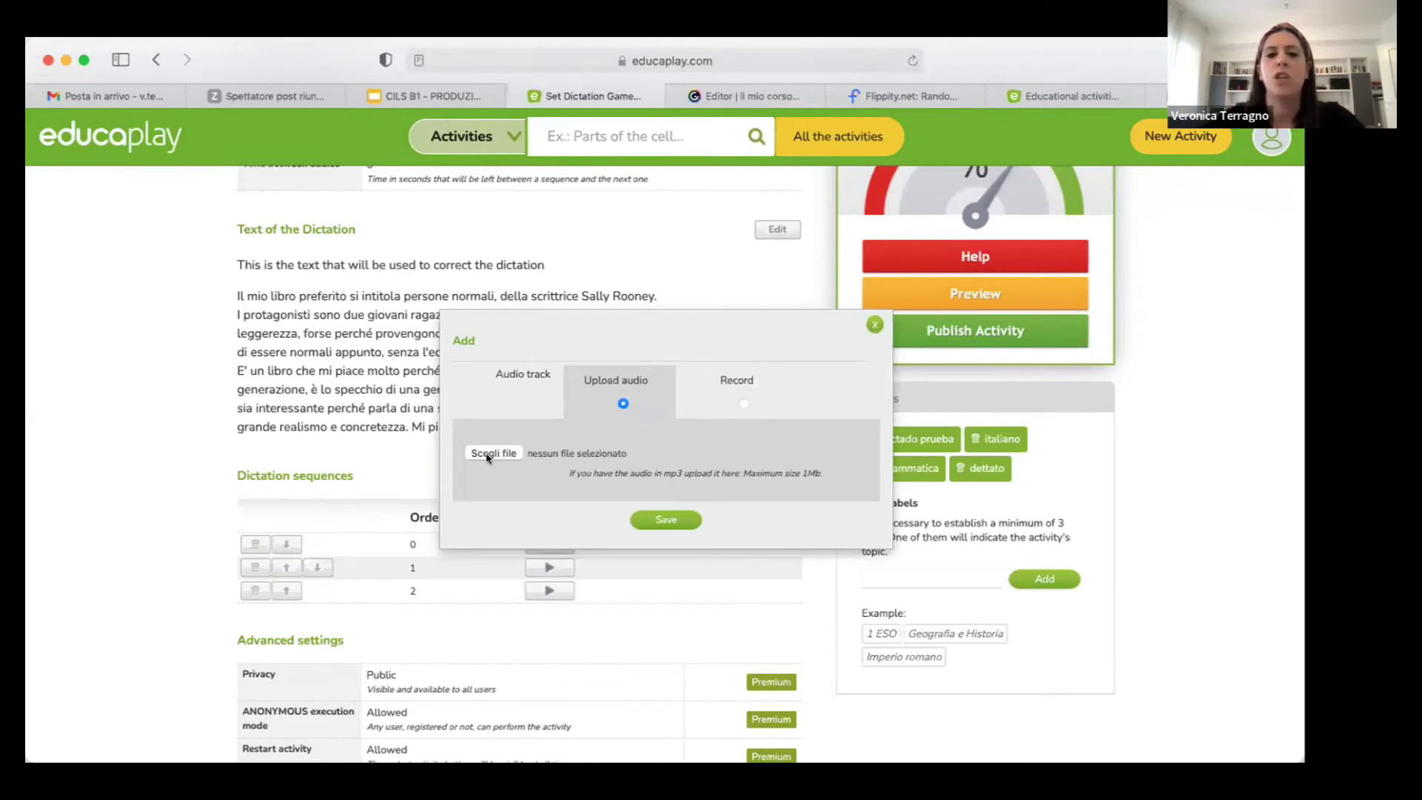
left_click(875, 324)
Step: Examine the dictation's advanced settings, audio sequences and labels
scroll(511, 586, "down", 5)
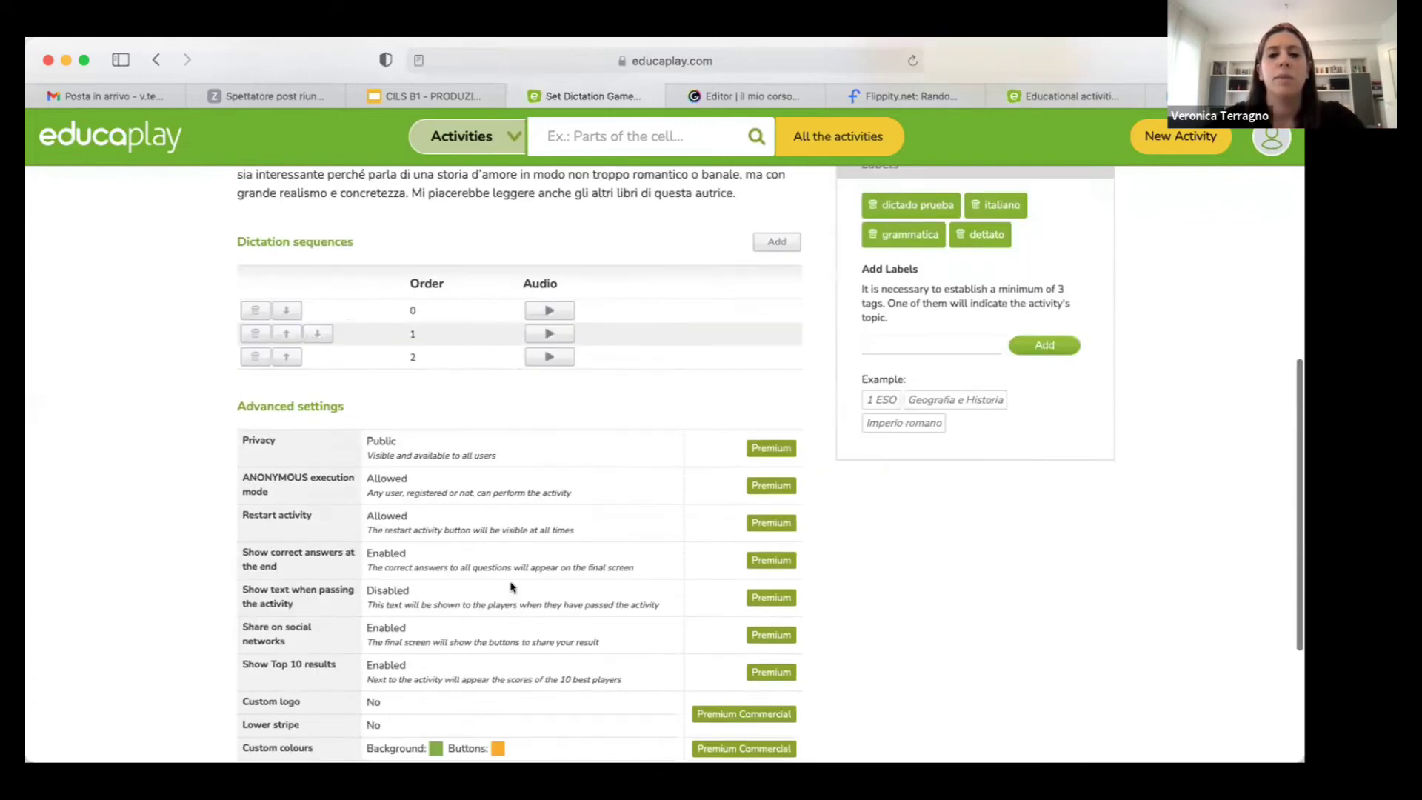
scroll(511, 586, "down", 2)
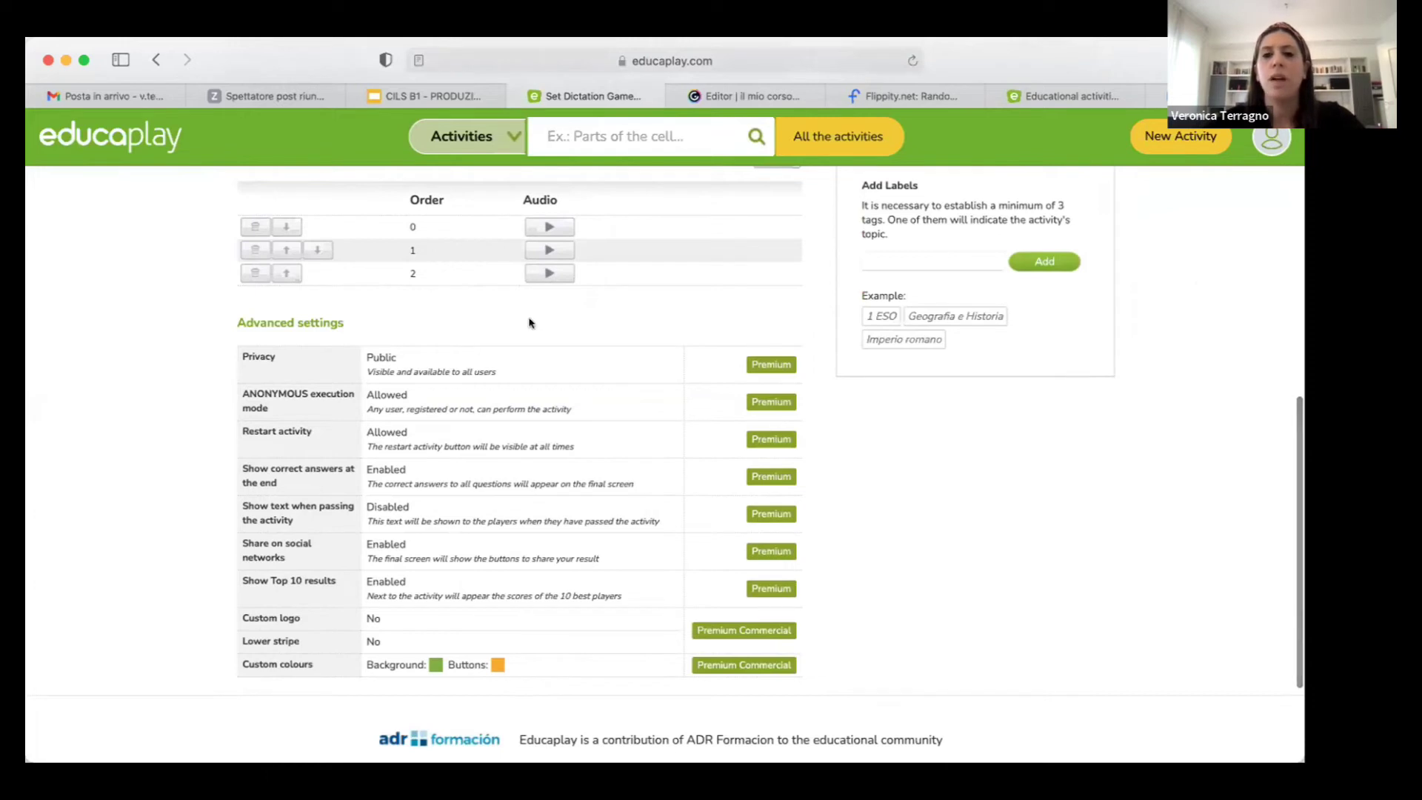
scroll(869, 347, "up", 2)
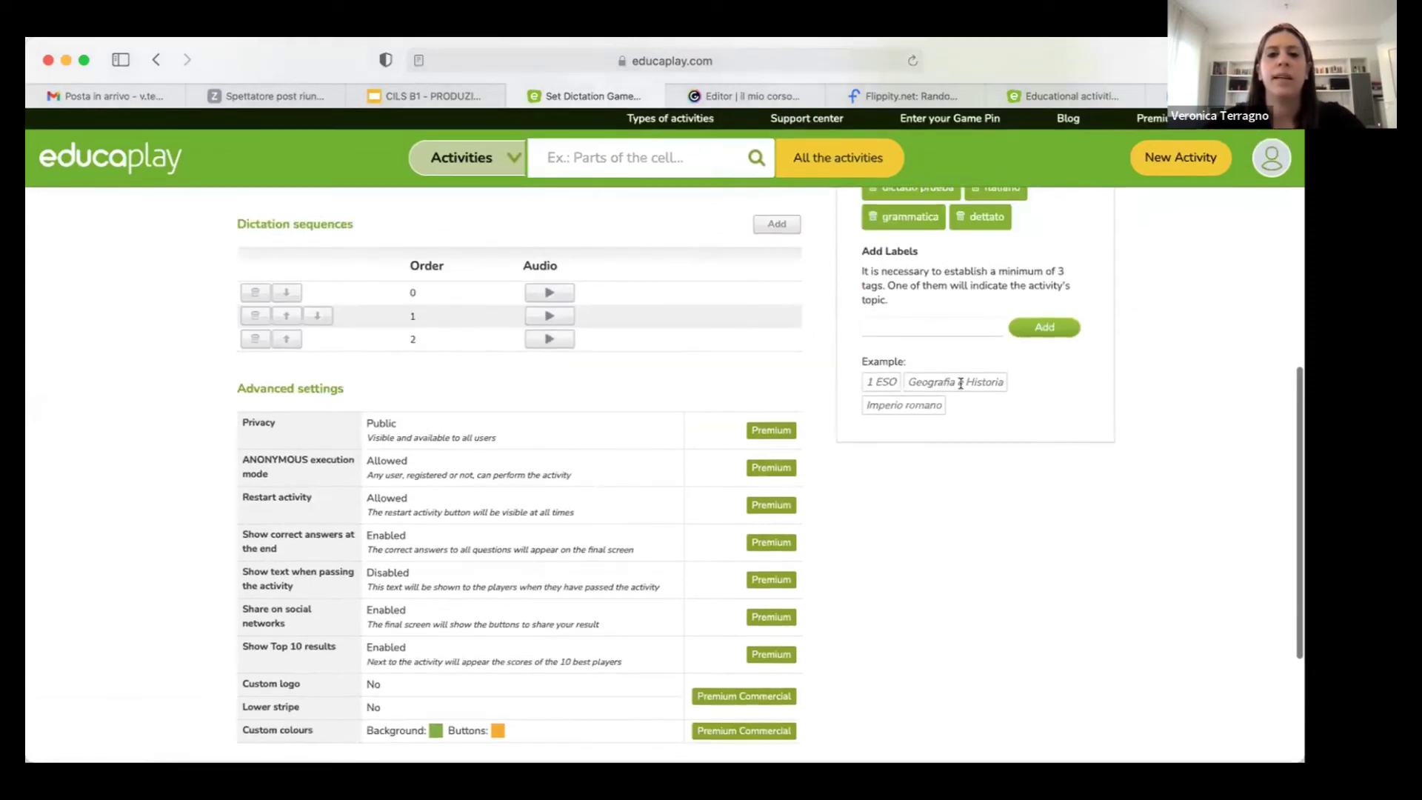
scroll(876, 318, "up", 2)
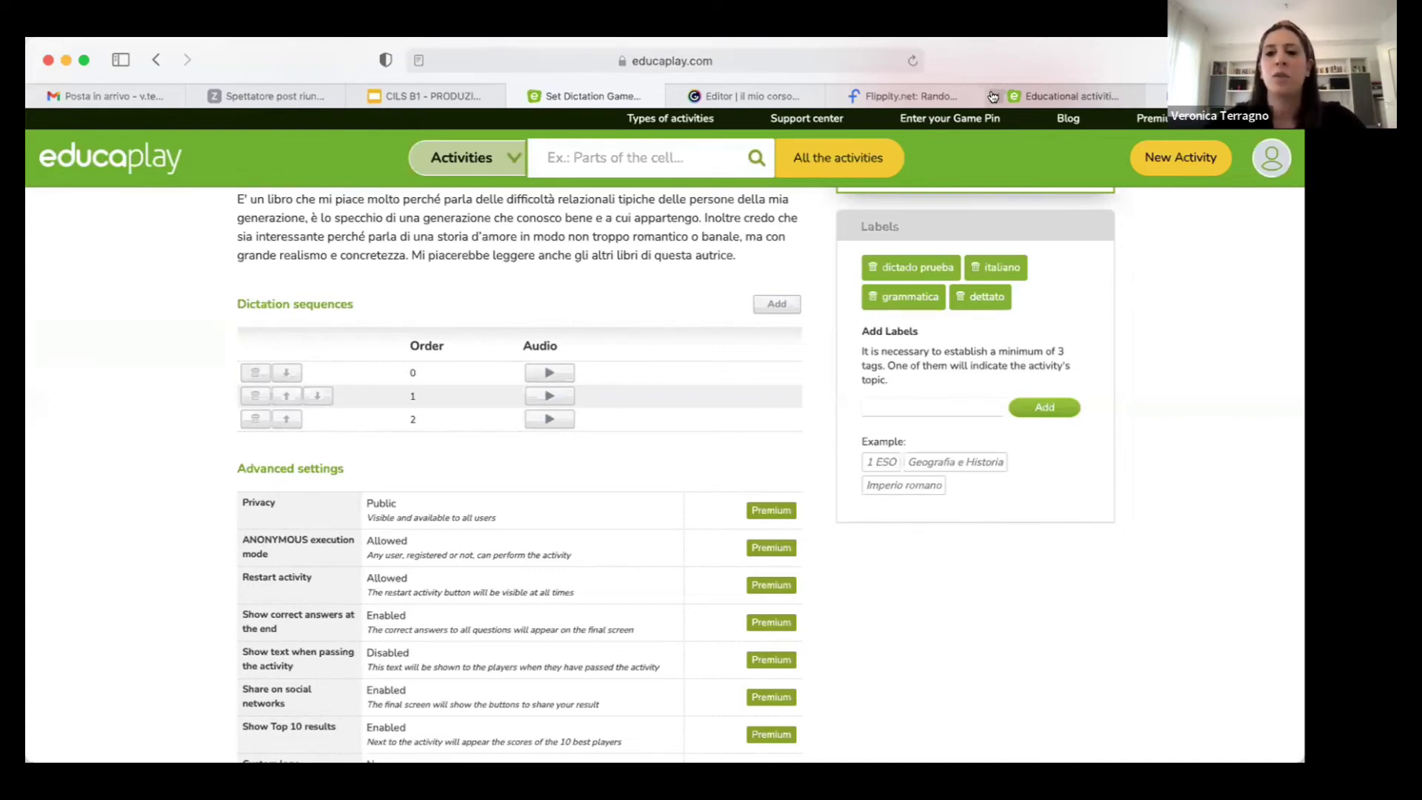
Step: Switch to the CILS B1 - PRODUZIONE SCRITTA presentation, start its slideshow, and open the randomizer linked from the coloured-wheels image
left_click(426, 95)
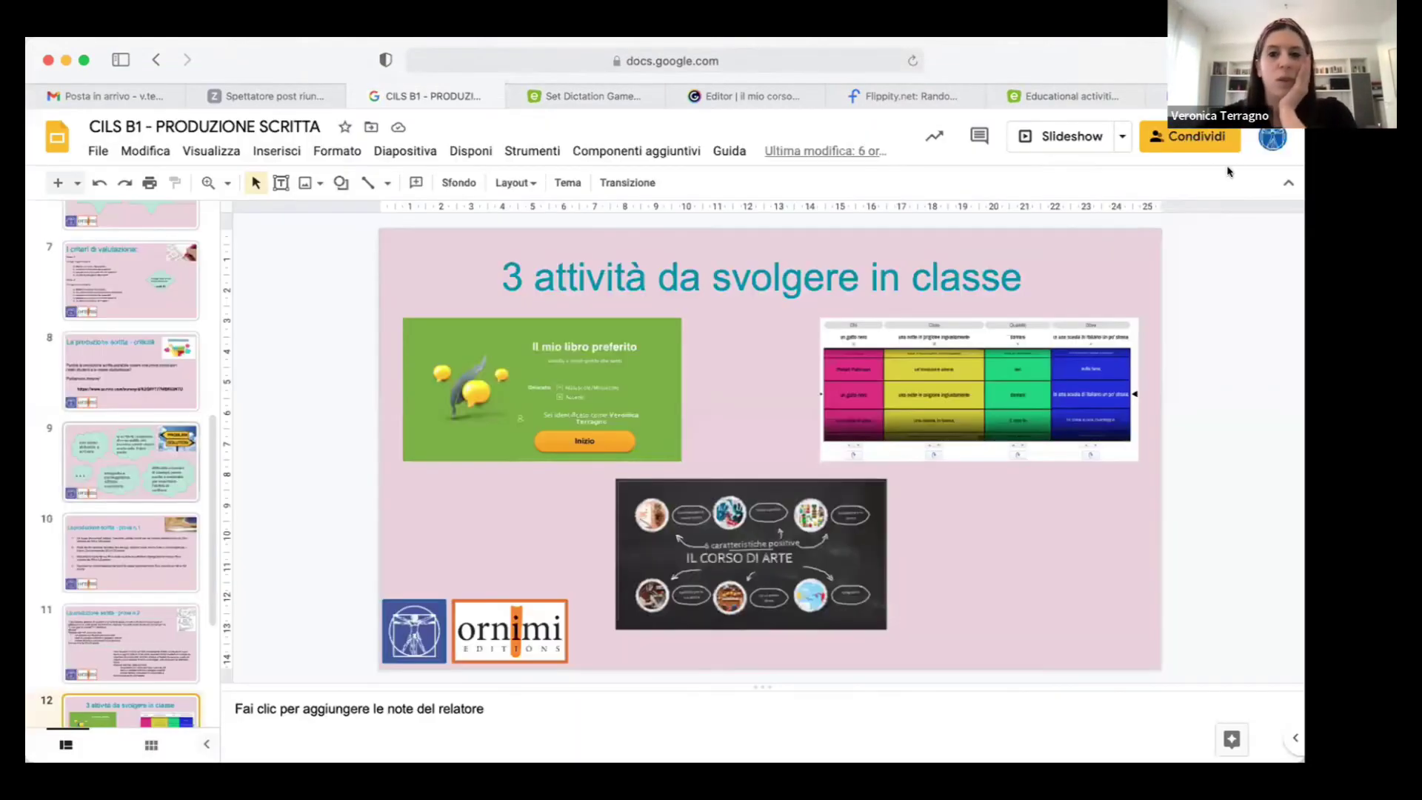
left_click(1082, 134)
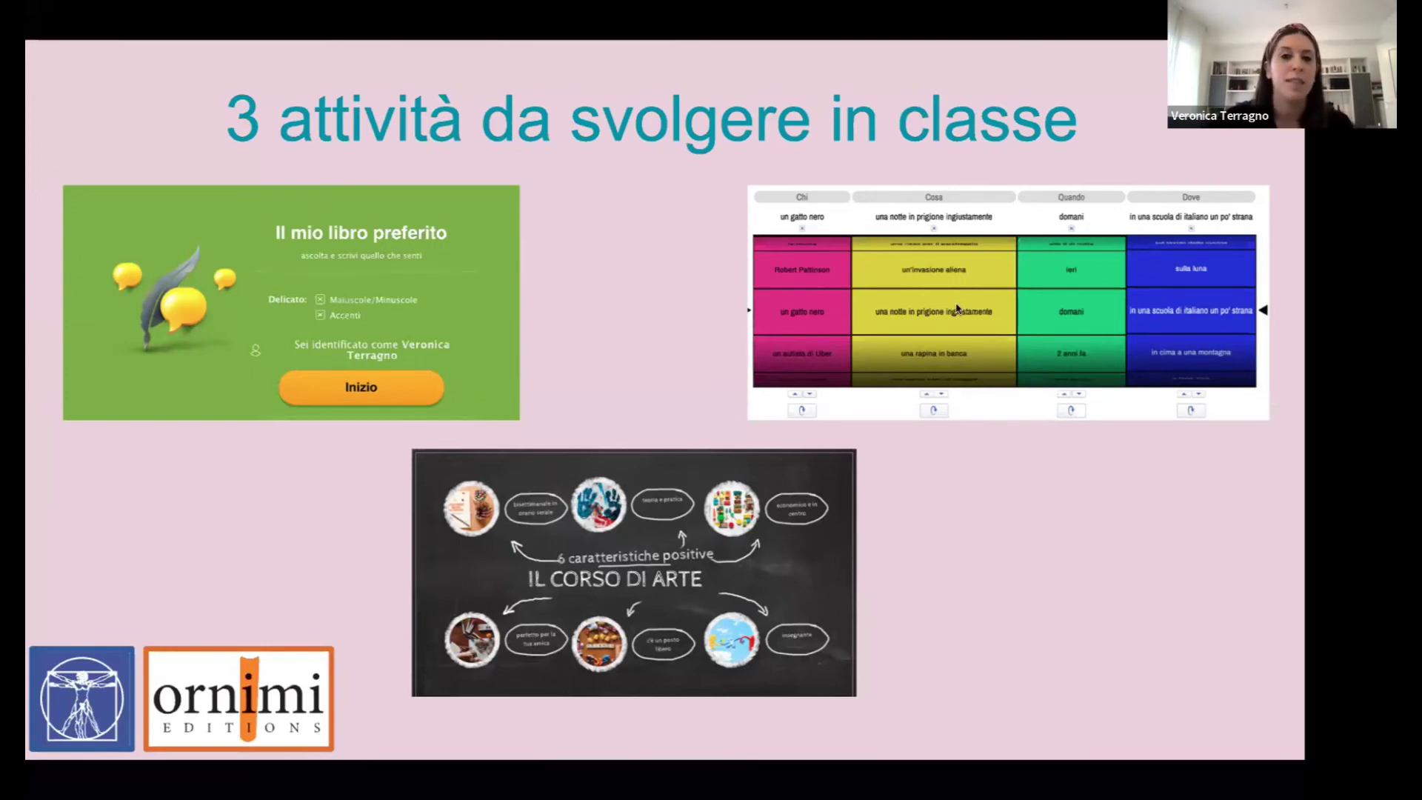
left_click(956, 270)
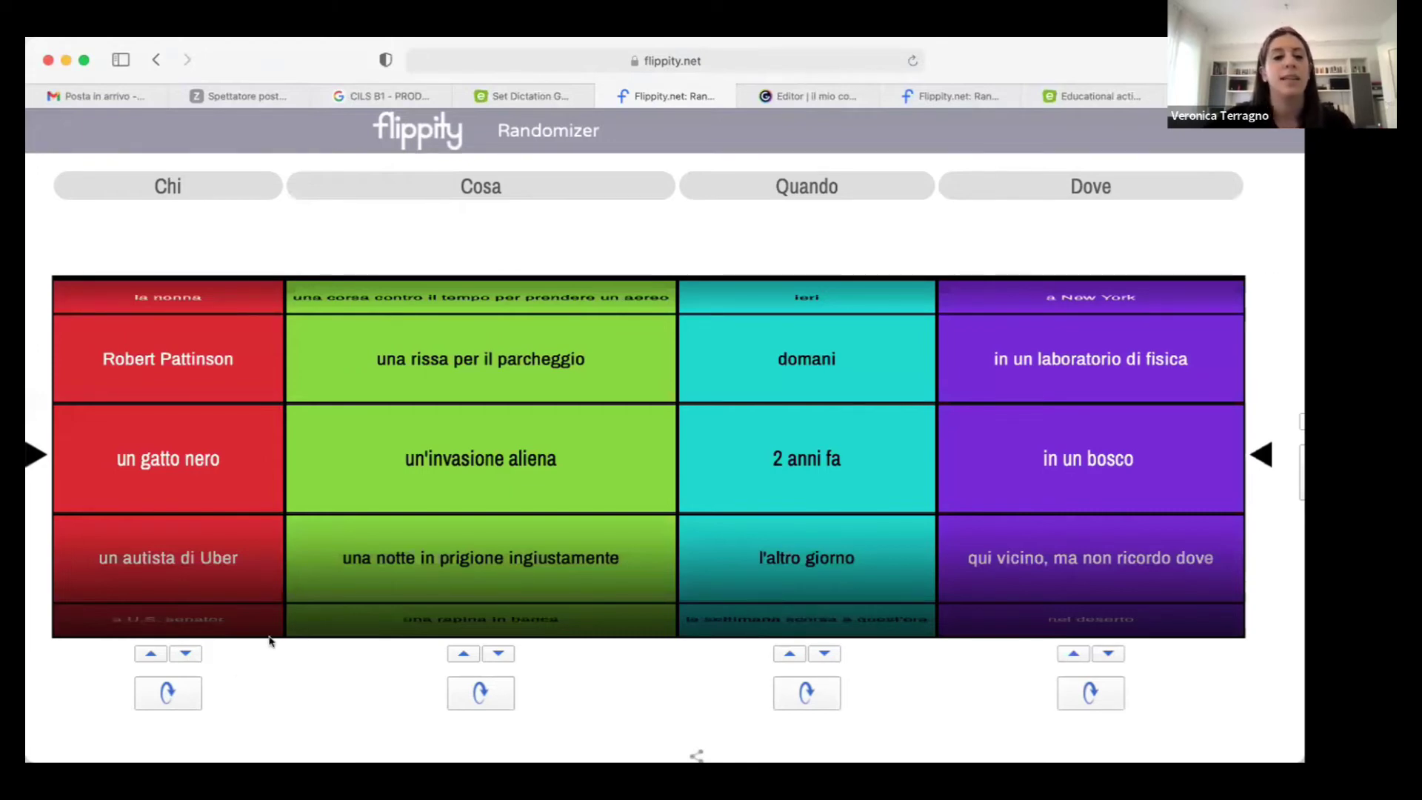
Step: Spin the Chi, Cosa, Quando and Dove wheels one after another to generate a random story prompt
left_click(168, 696)
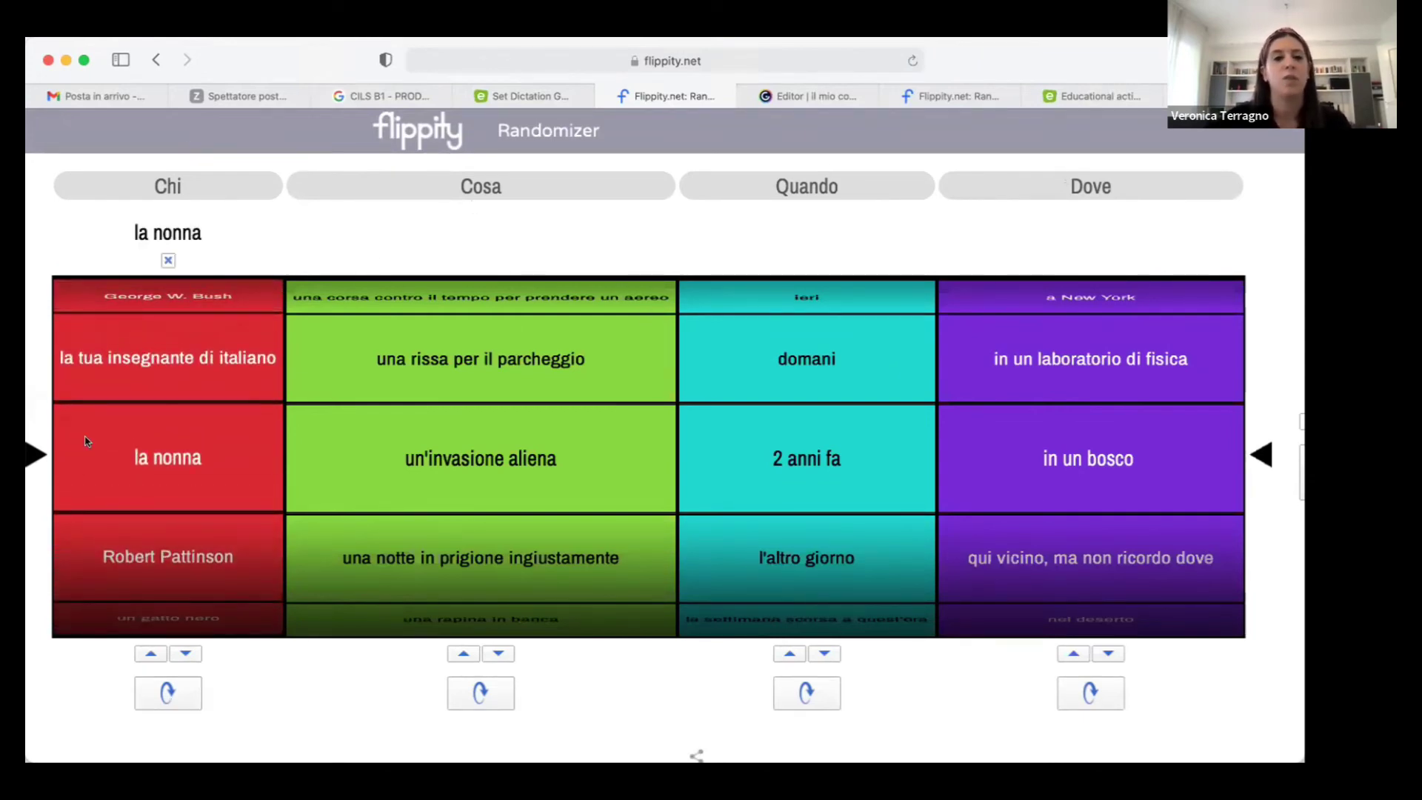
left_click(480, 694)
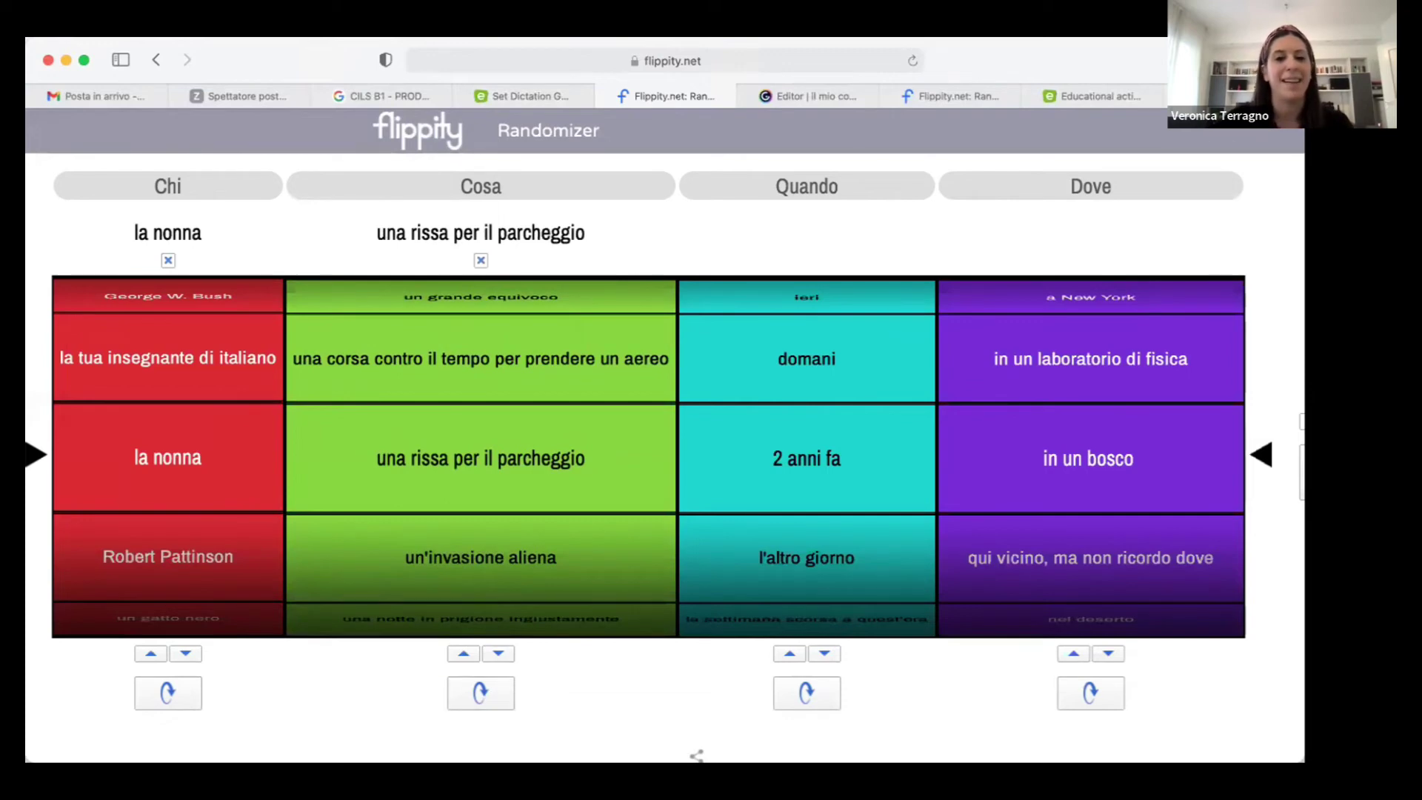
left_click(800, 691)
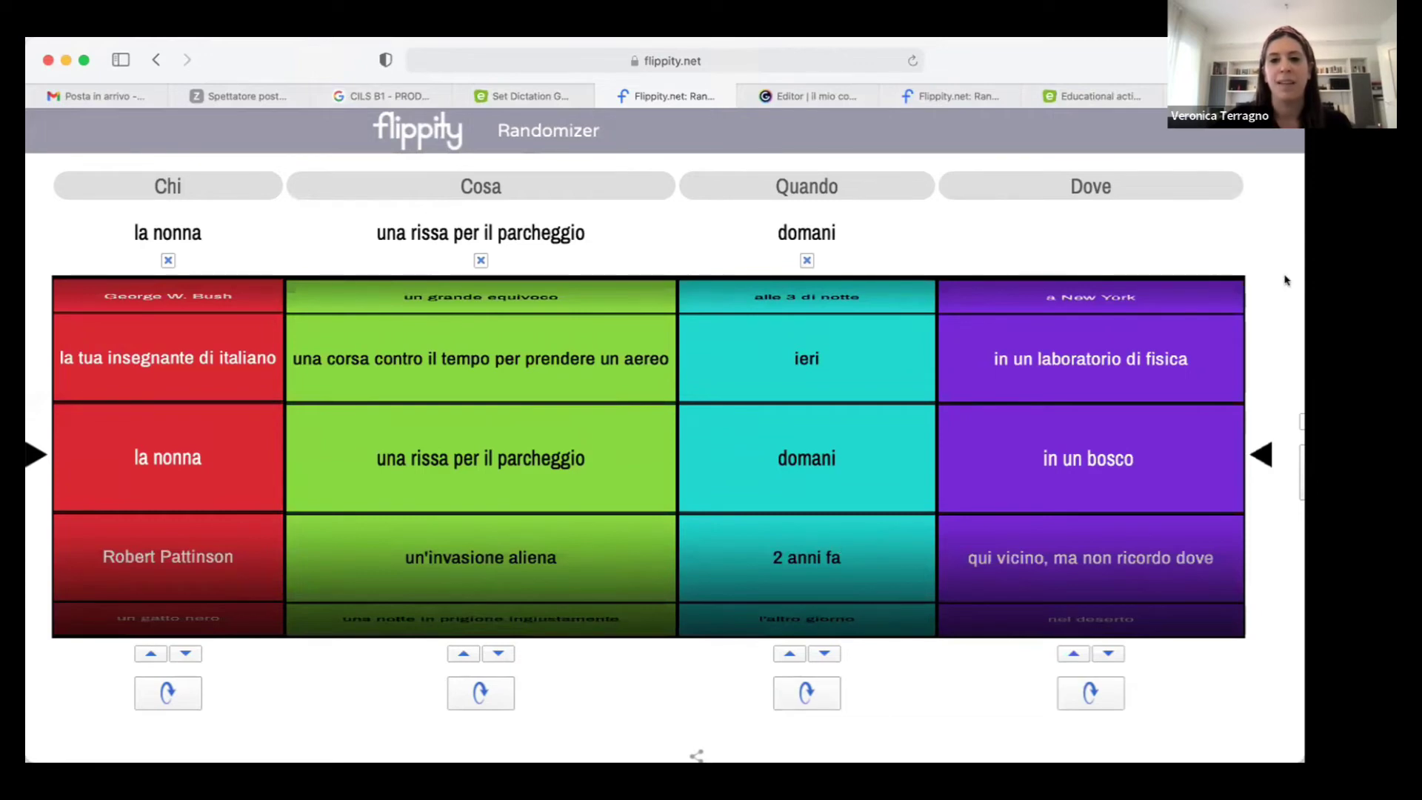
left_click(1086, 697)
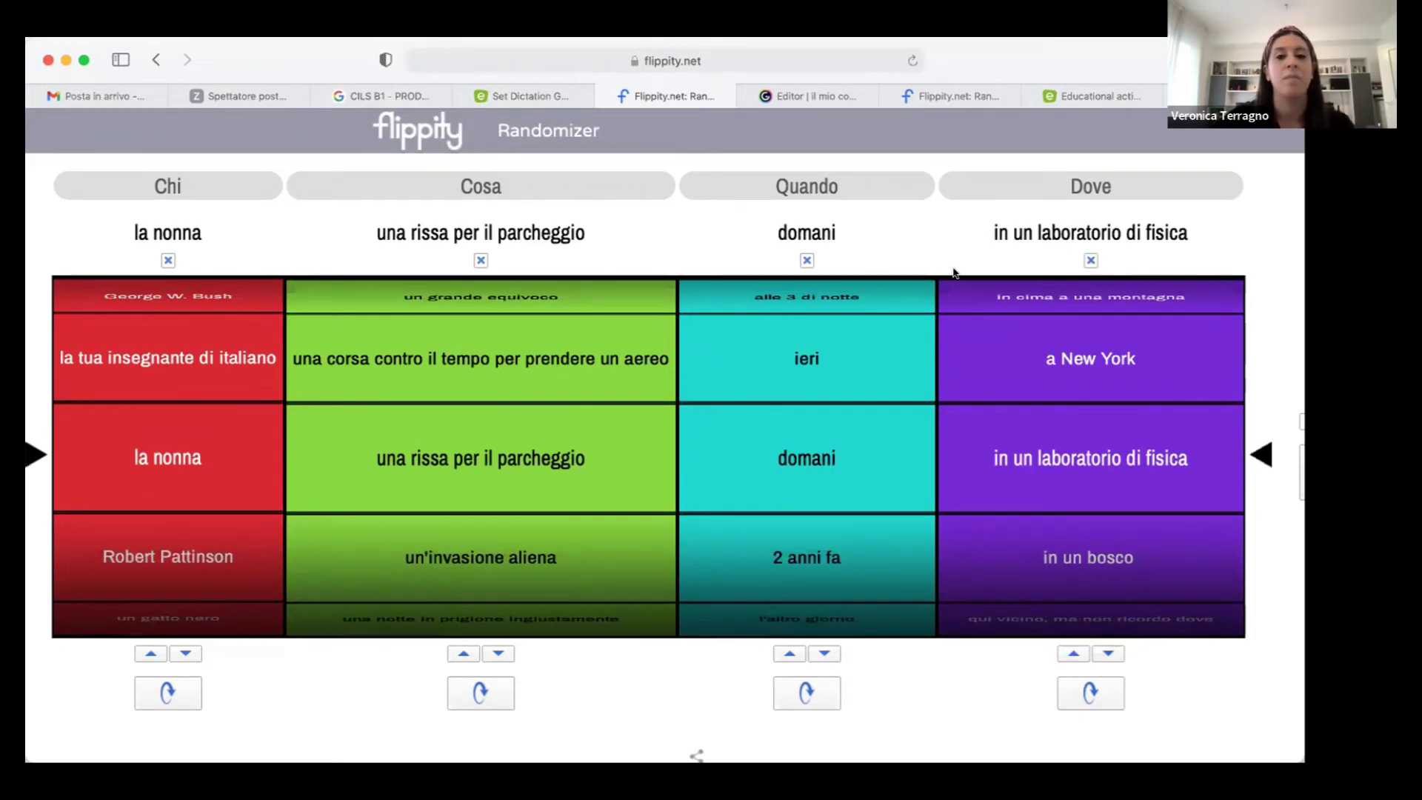
Step: Close the duplicate Flippity randomizer tab and return to the other randomizer with the "un gatto nero" combination
left_click(972, 97)
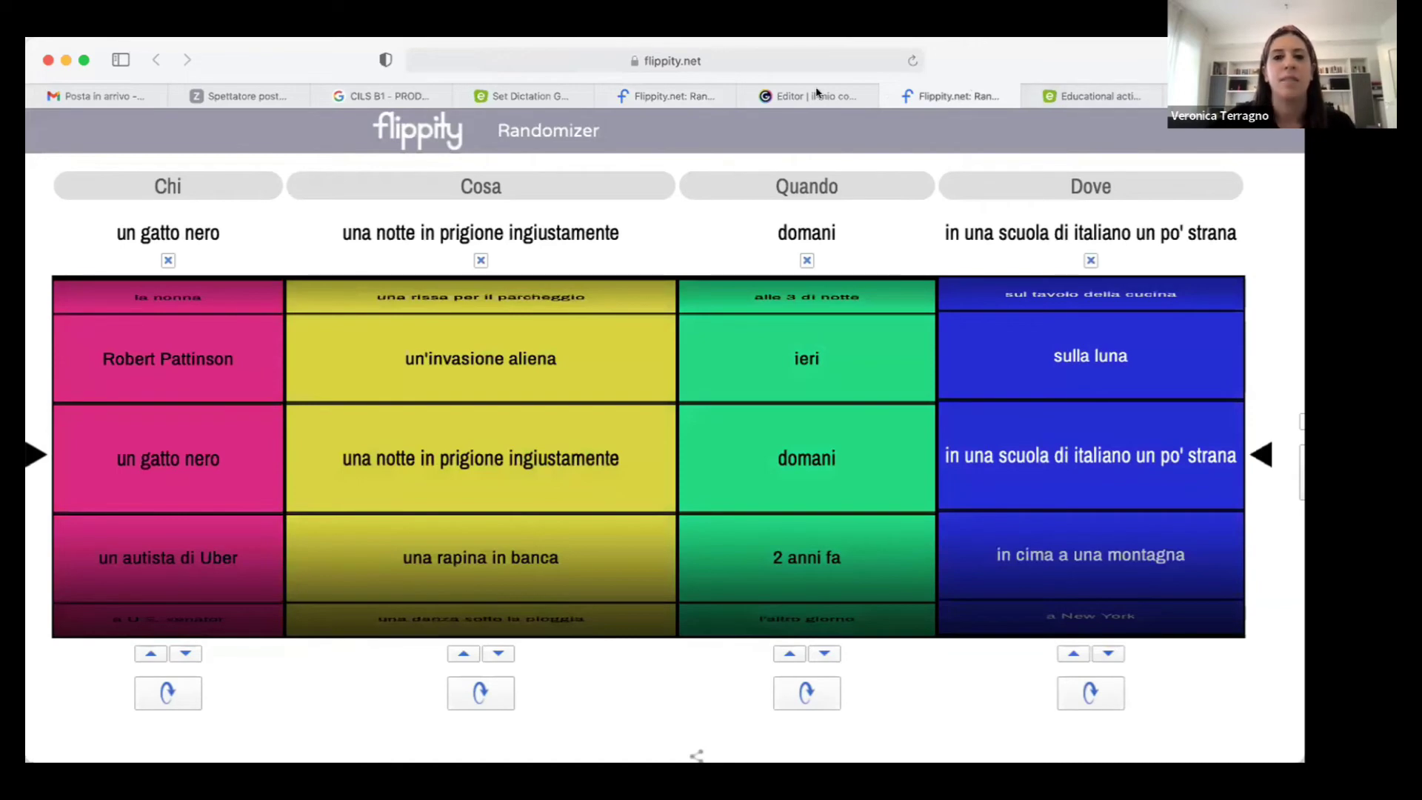
left_click(685, 95)
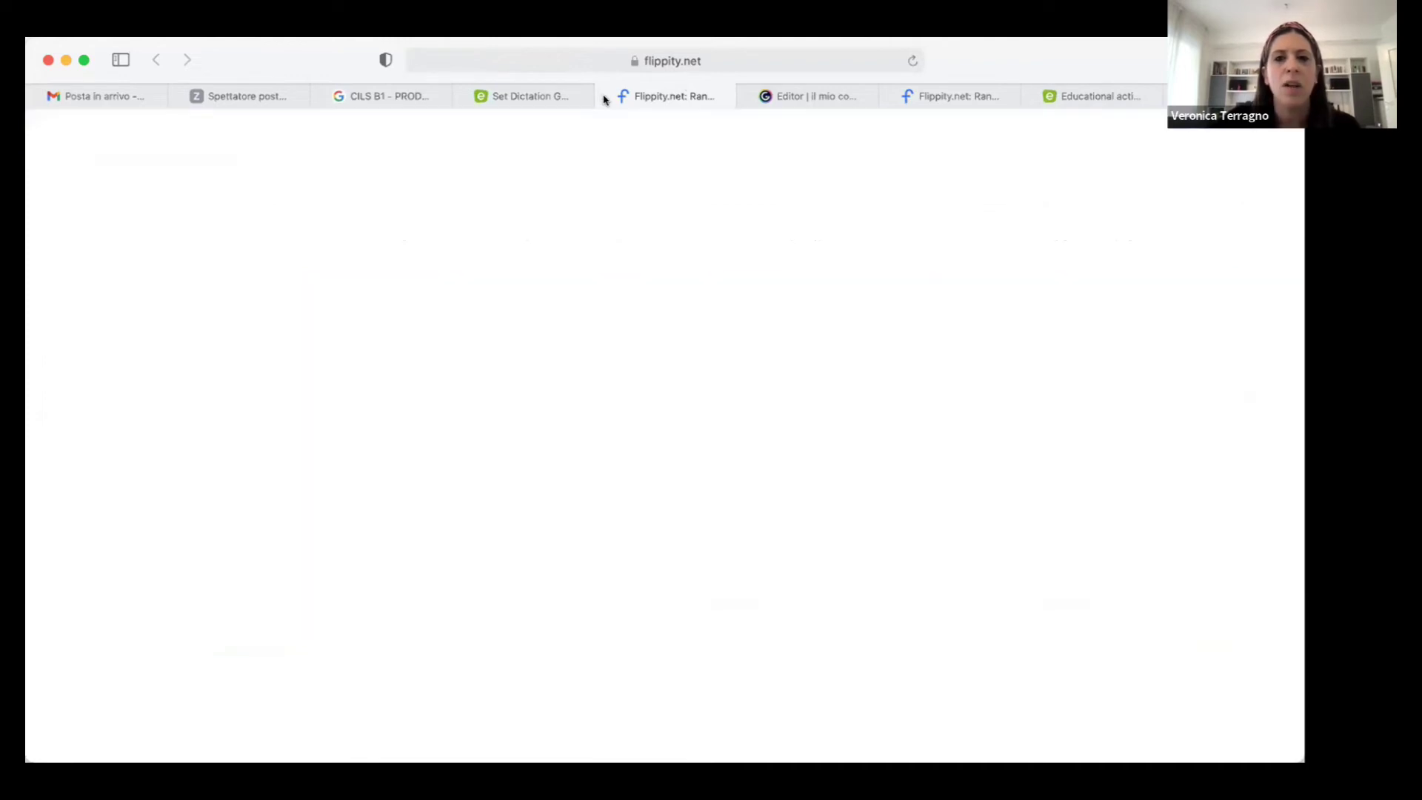
left_click(603, 99)
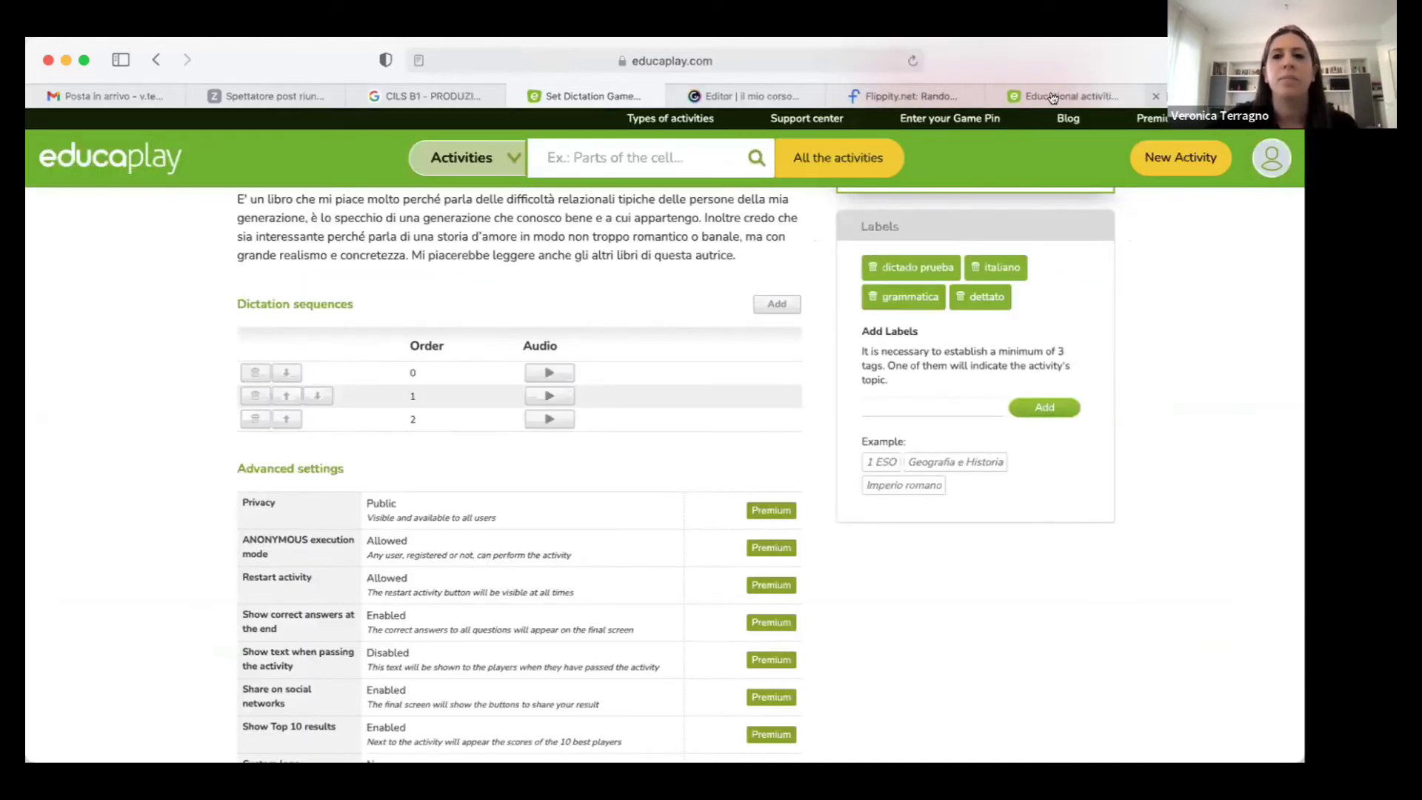
left_click(931, 96)
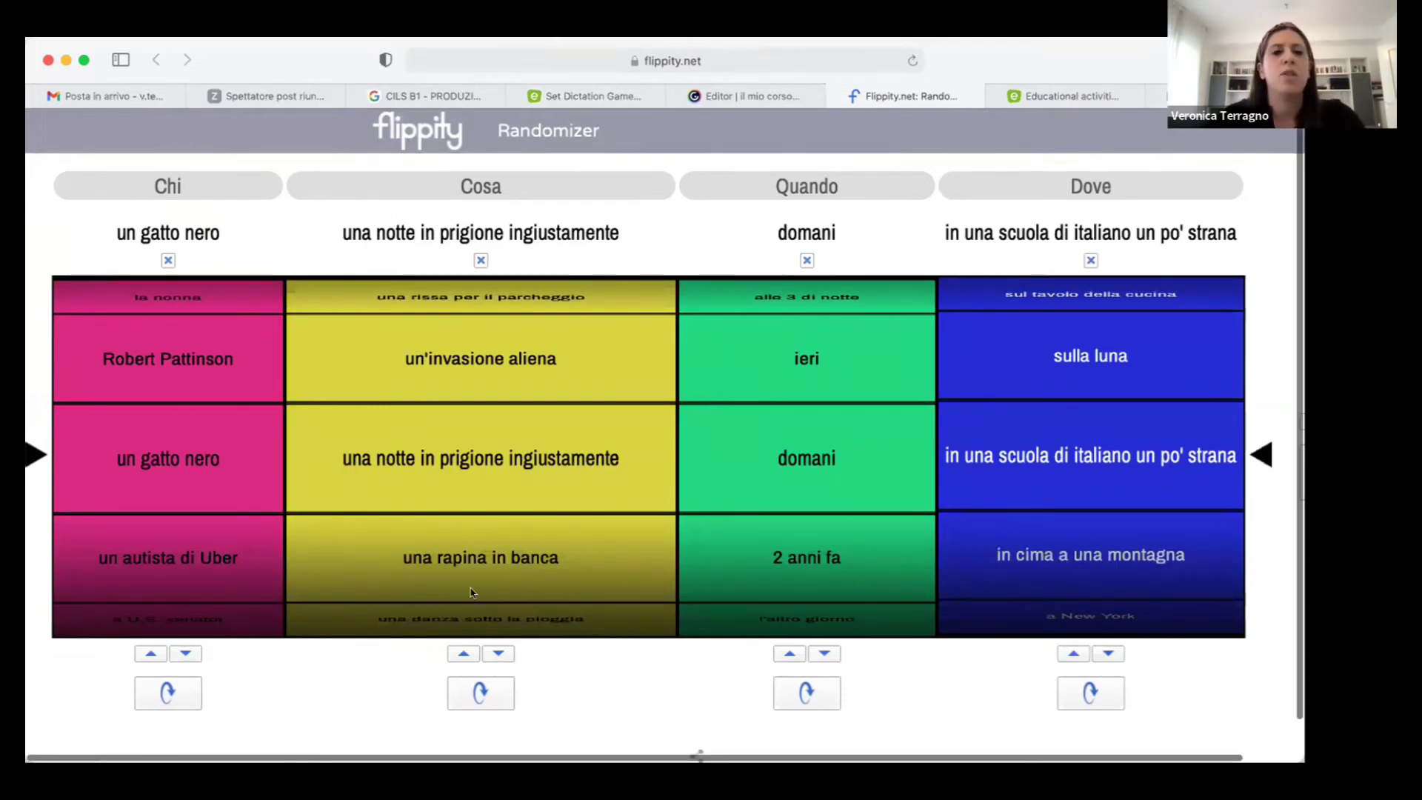
scroll(471, 592, "down", 2)
scroll(471, 591, "up", 2)
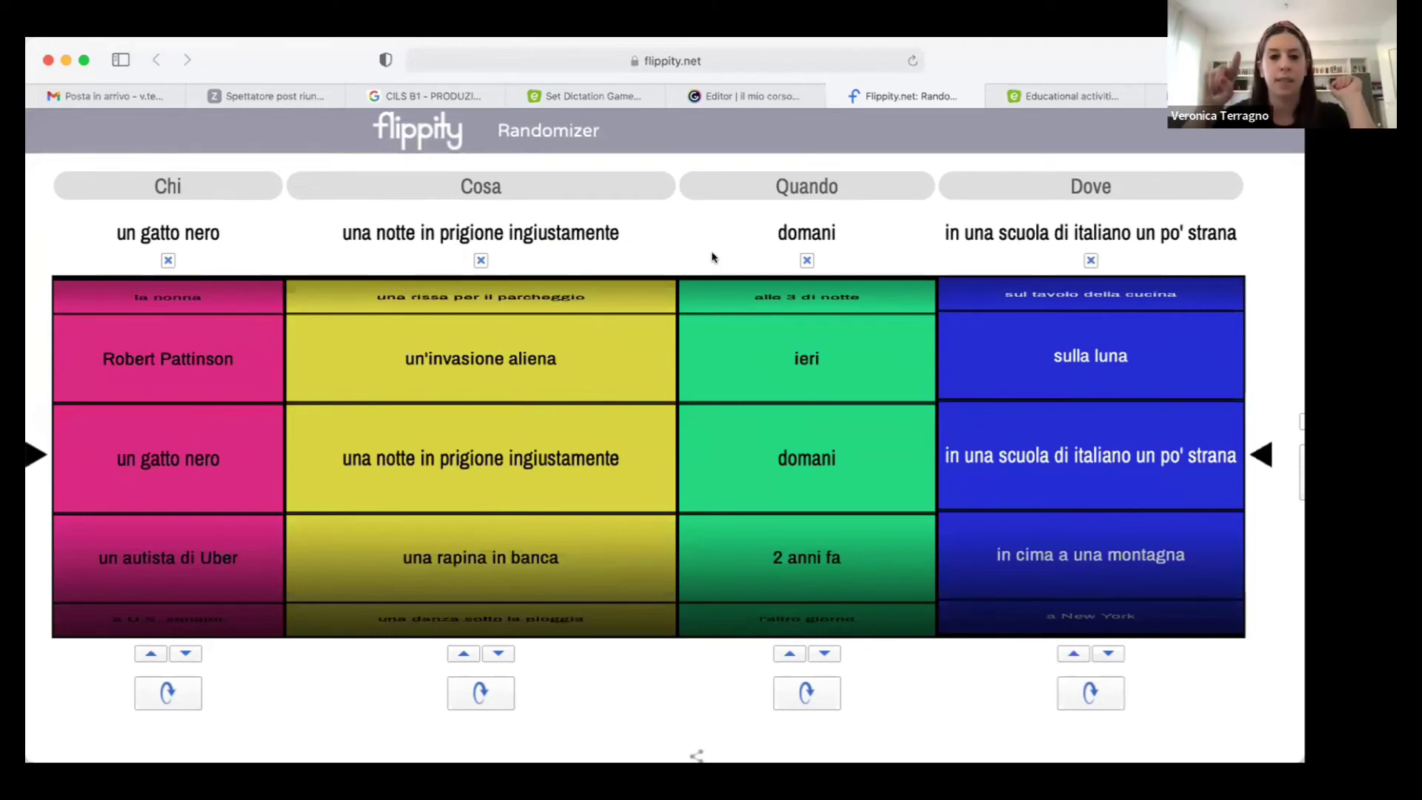
Step: Go to the Flippity home page and open the instructions for the Randomizer activity
left_click(416, 133)
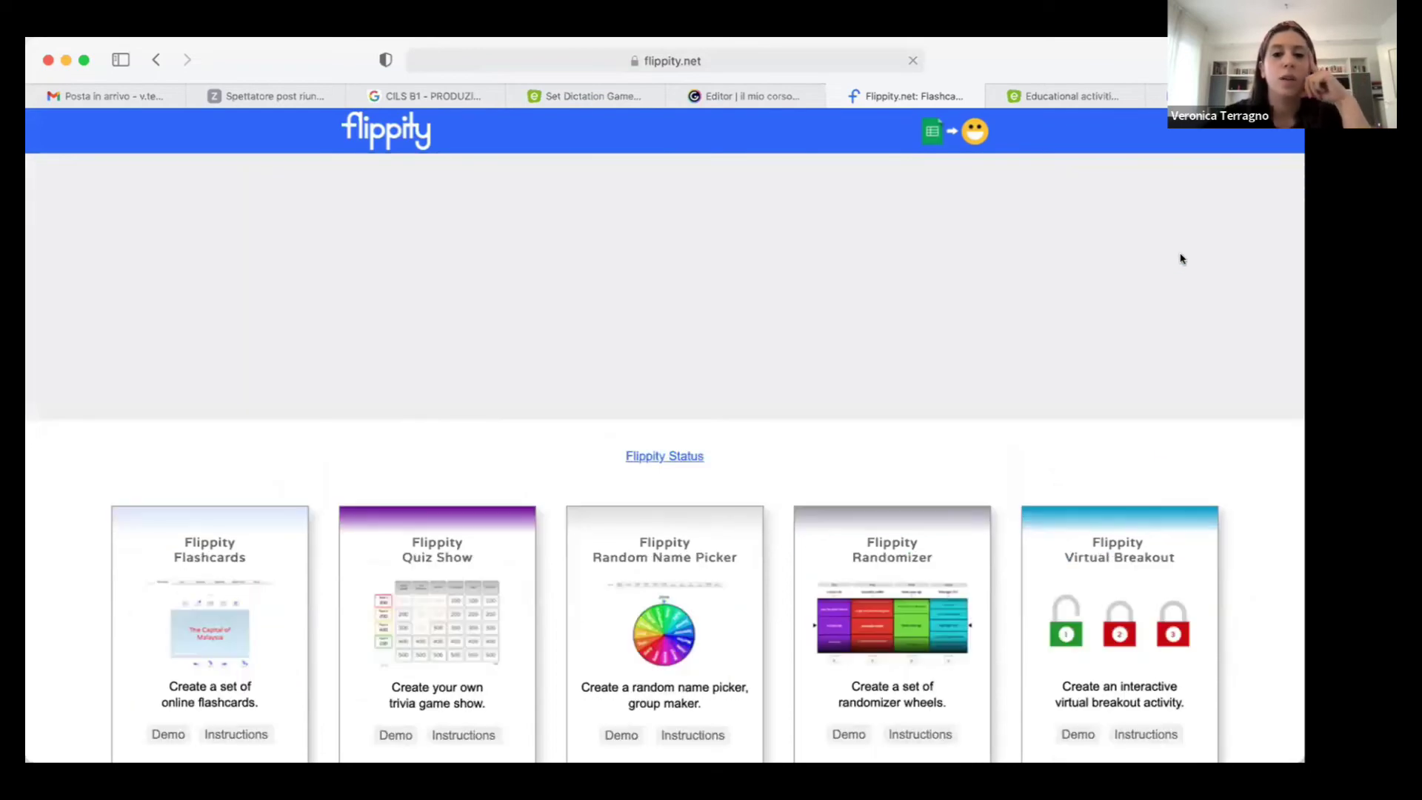
scroll(845, 623, "down", 5)
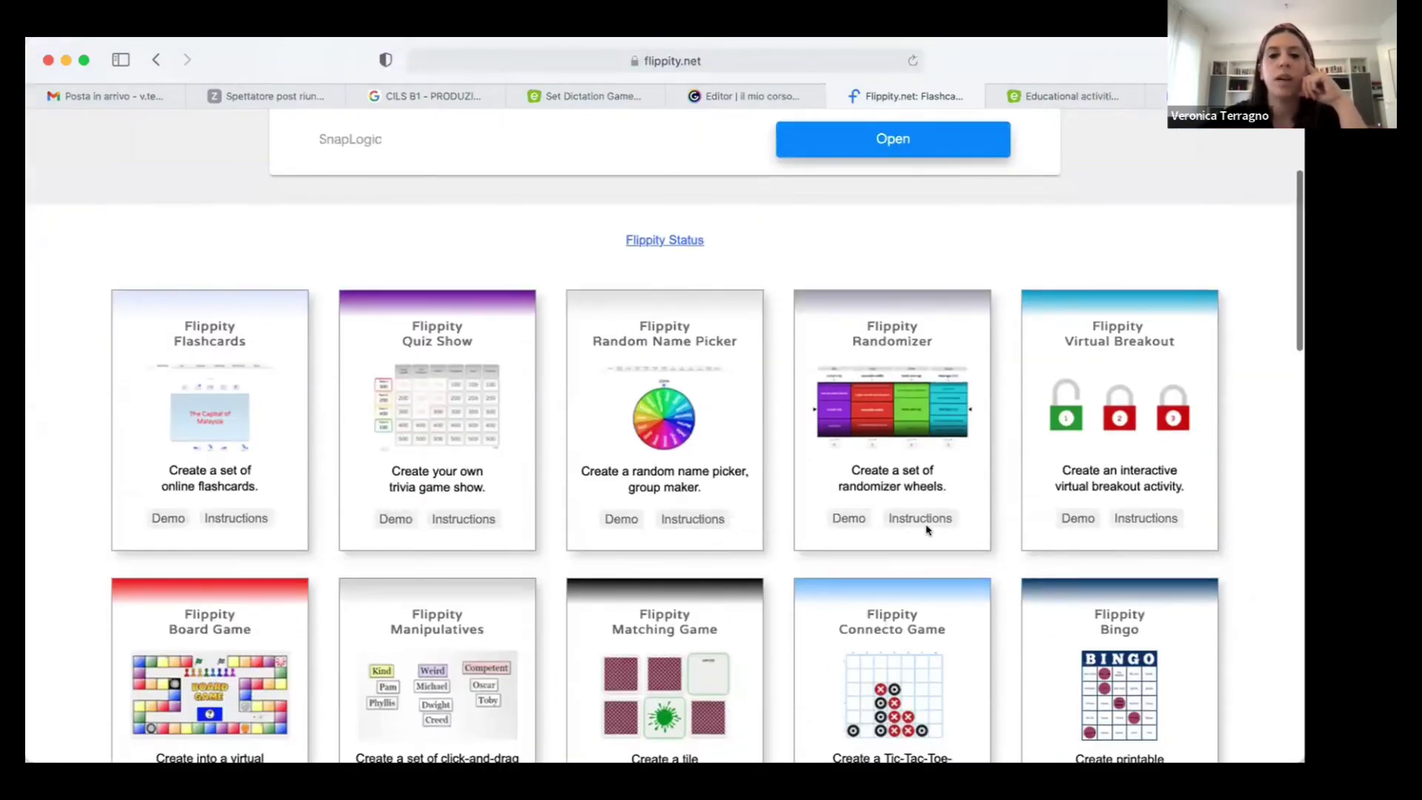
left_click(913, 518)
scroll(911, 396, "down", 2)
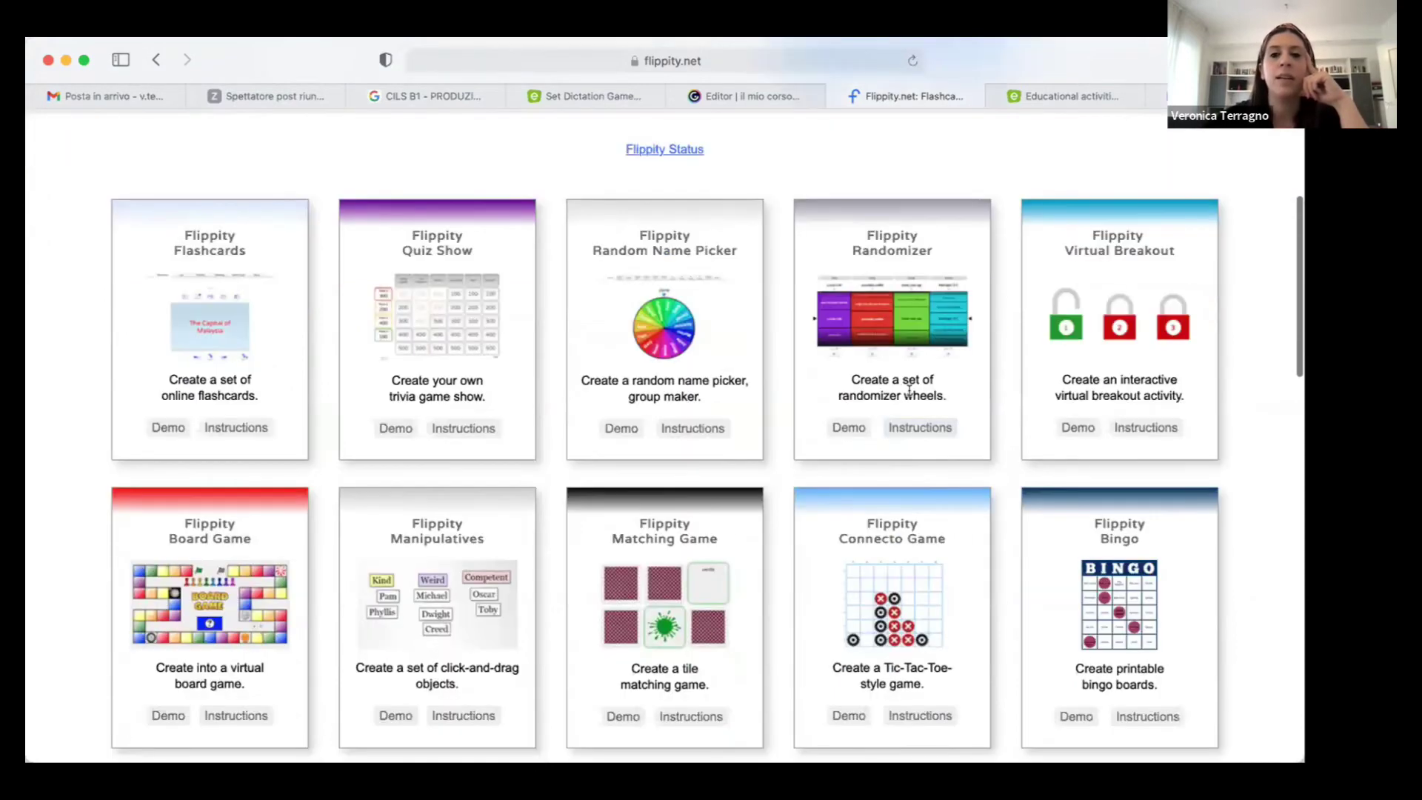
left_click(916, 428)
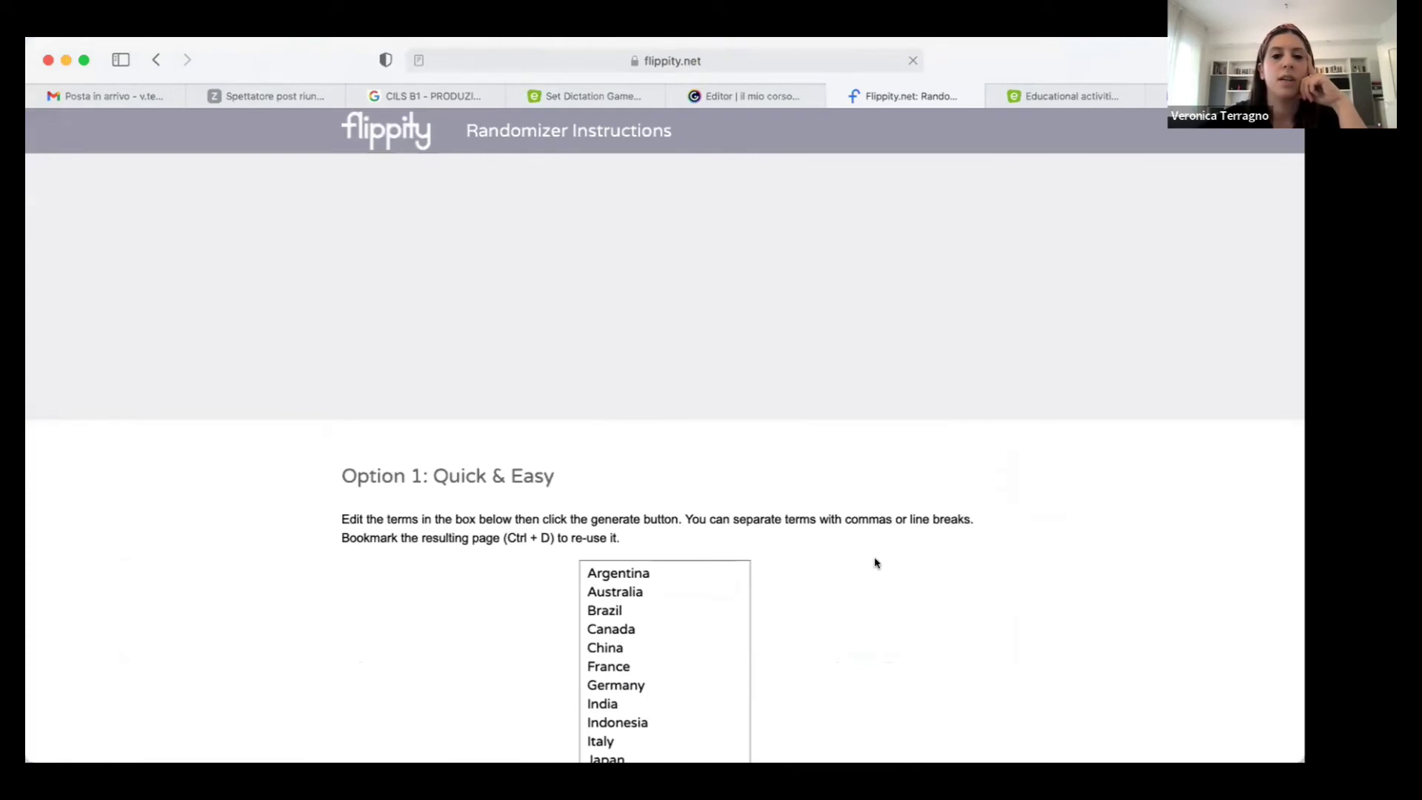
Step: Create a copy of the Flippity.net Randomizer Template from the Google Sheets option in the instructions
scroll(875, 563, "down", 10)
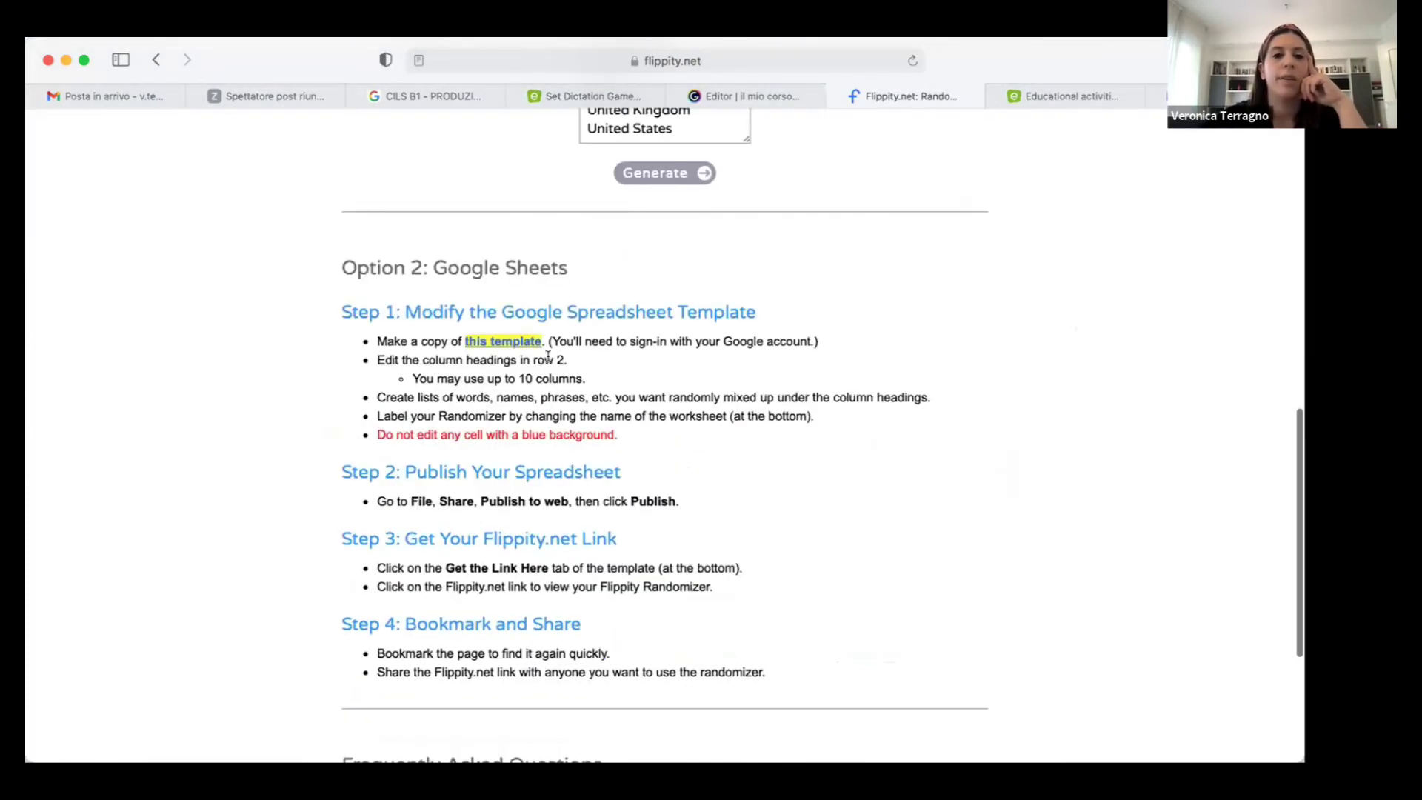
left_click(497, 341)
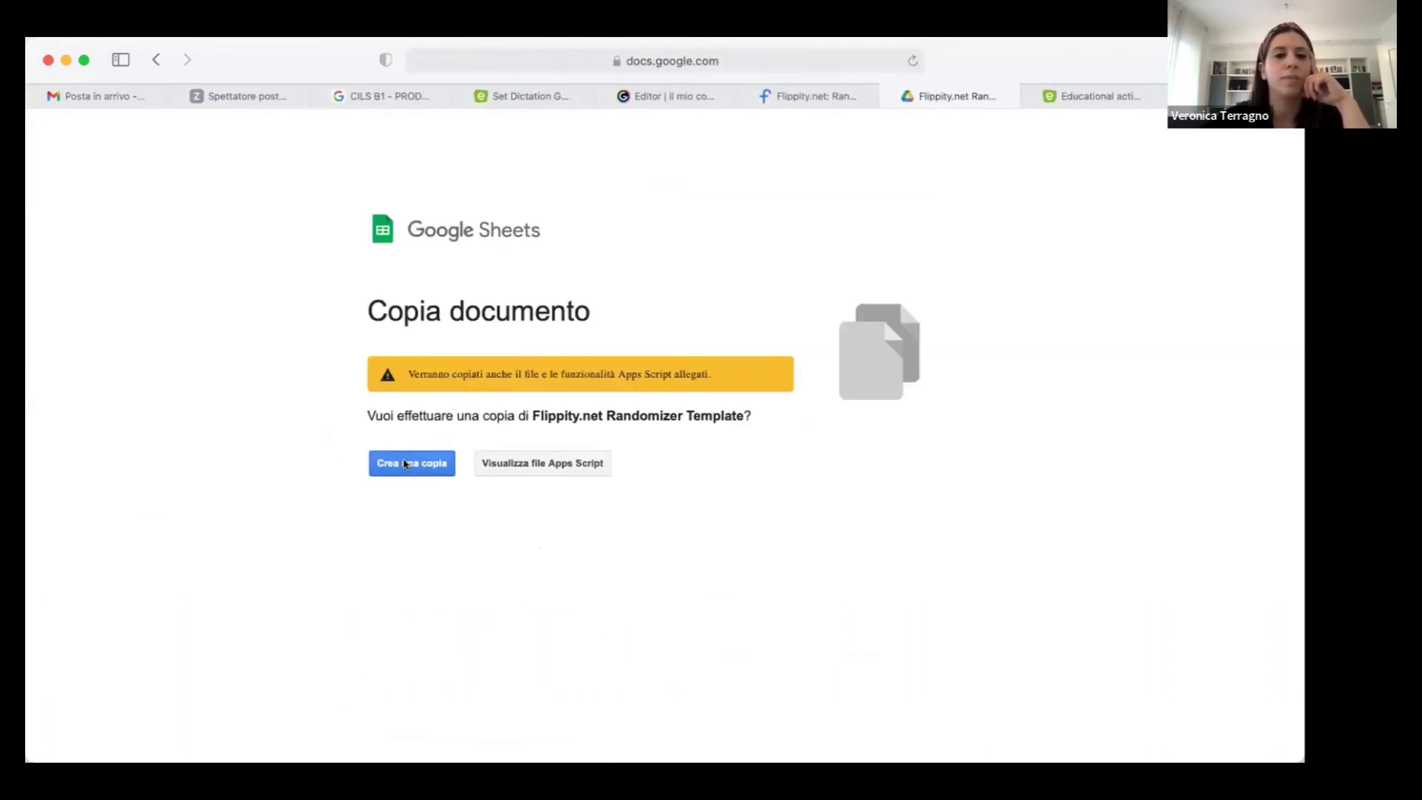
left_click(406, 463)
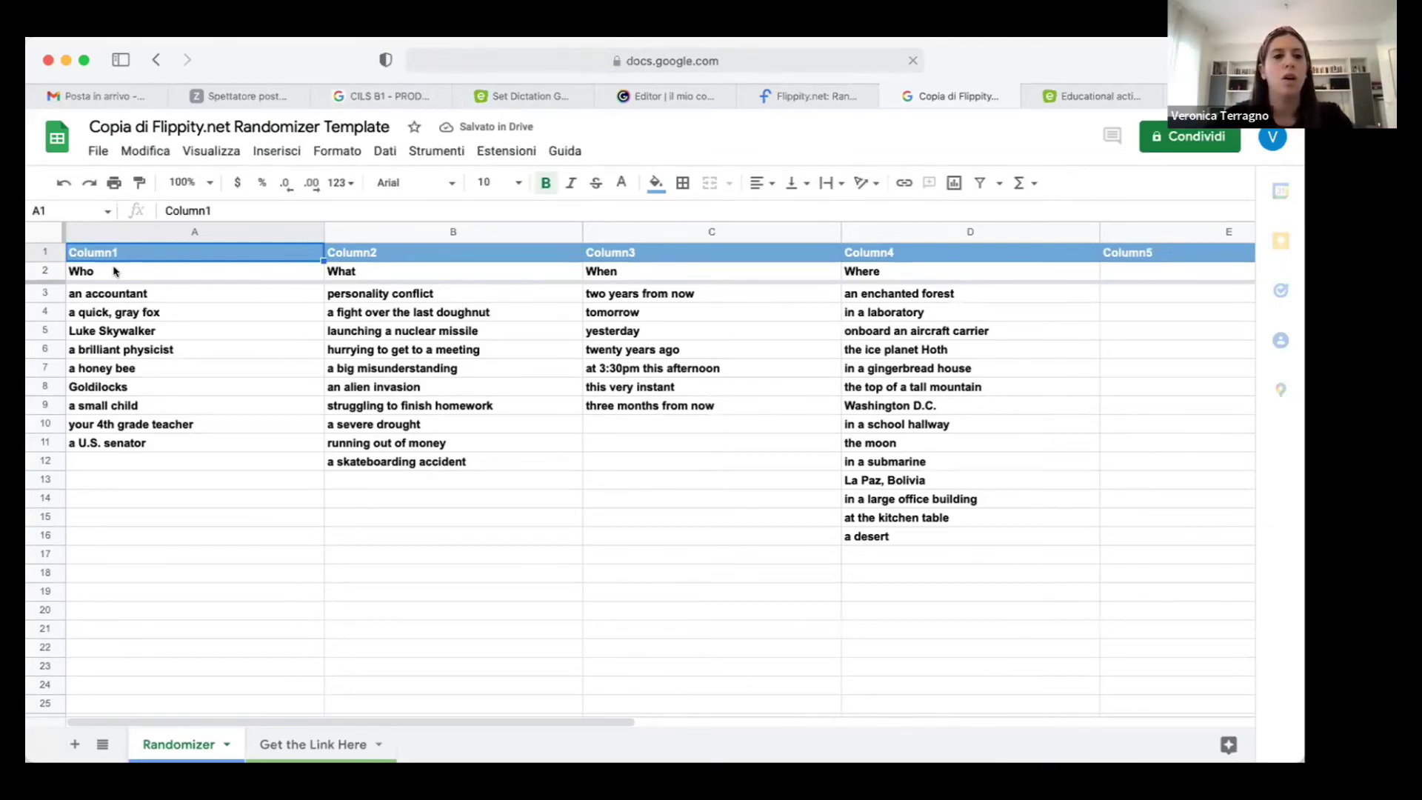
Step: Replace the "Who" heading in cell A2 of the Randomizer sheet with "chi"
left_click(195, 271)
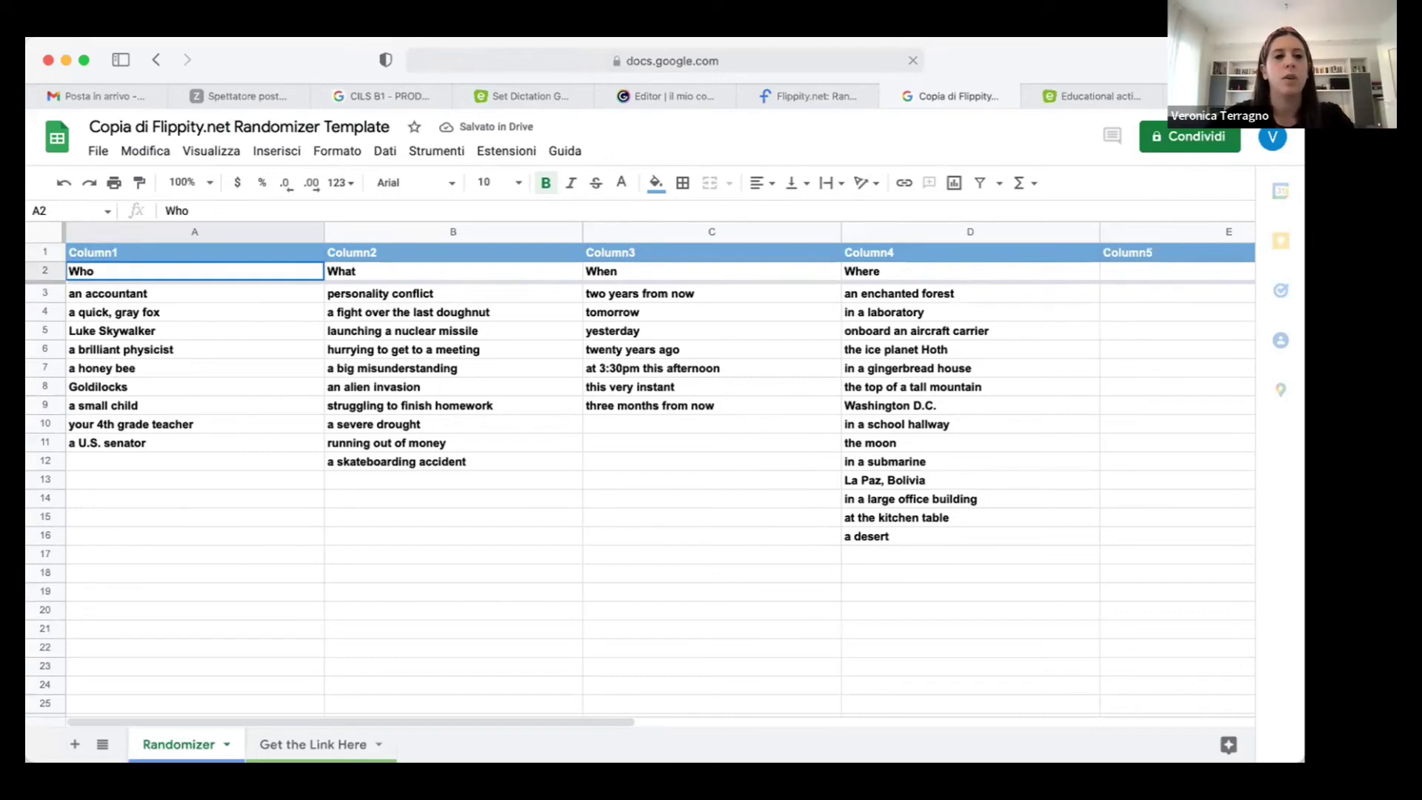
type("column1")
key("BackSpace")
key("BackSpace")
key("BackSpace")
key("BackSpace")
key("BackSpace")
key("BackSpace")
key("BackSpace")
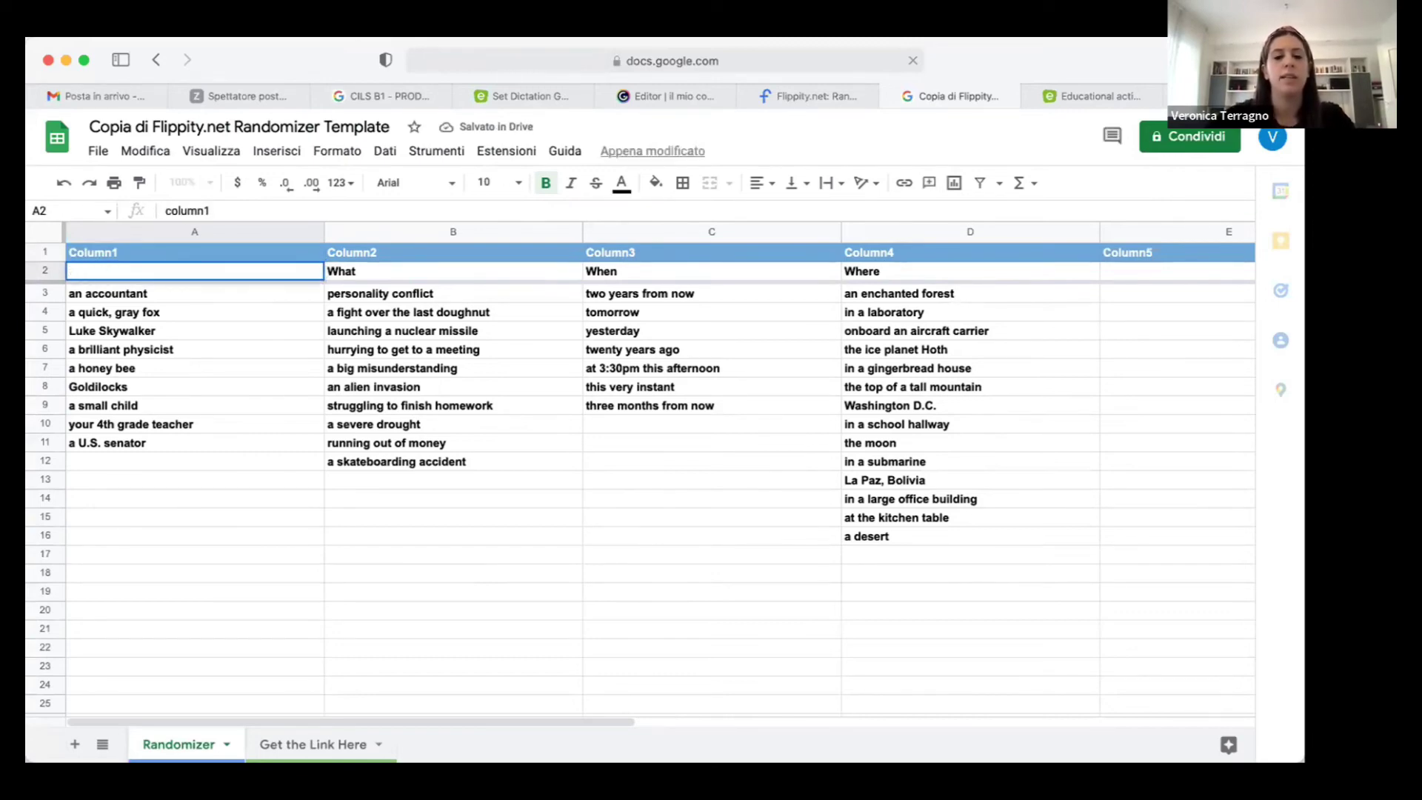
type("chi")
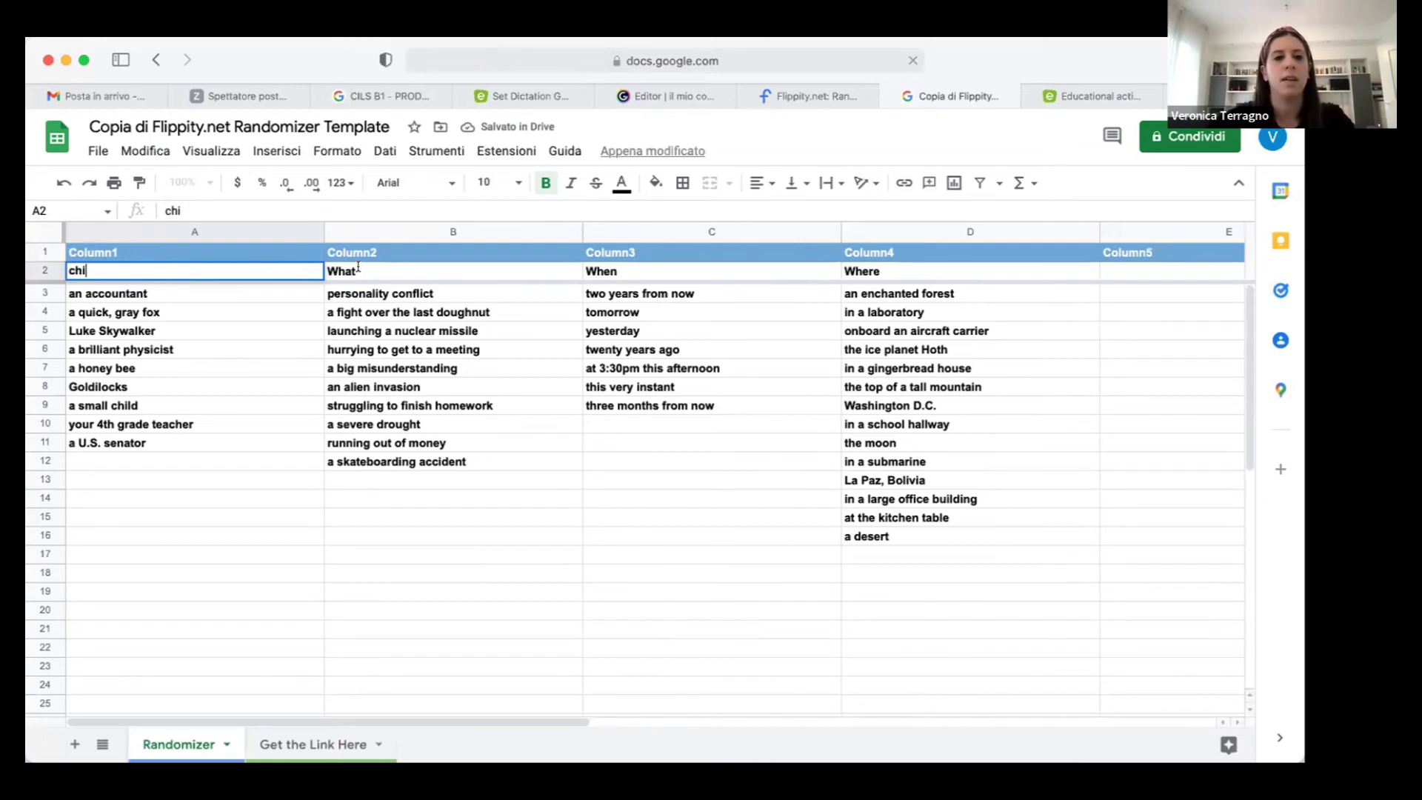
left_click(368, 276)
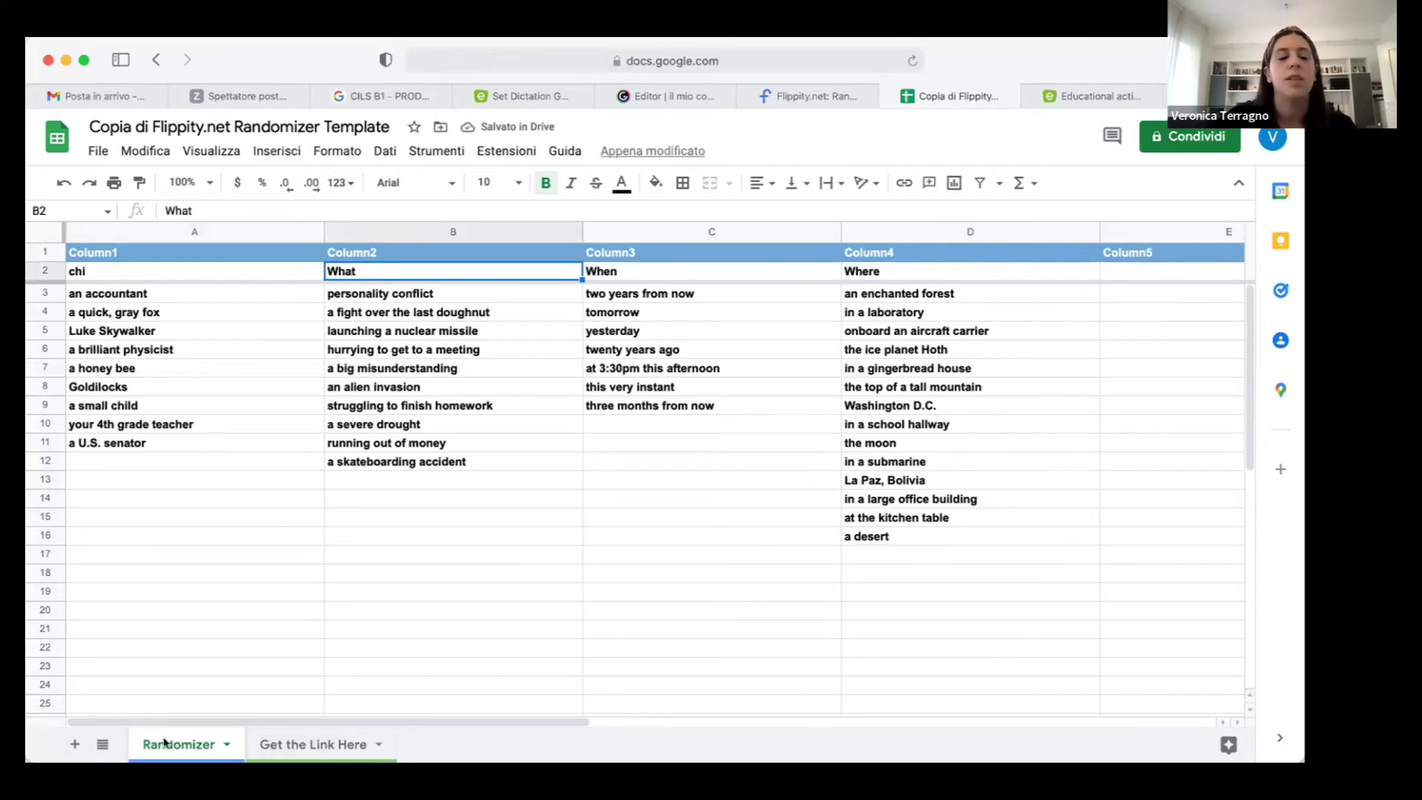
Step: View the Flippity link on the Get the Link Here sheet, and switch back to the CILS B1 presentation slideshow
left_click(300, 739)
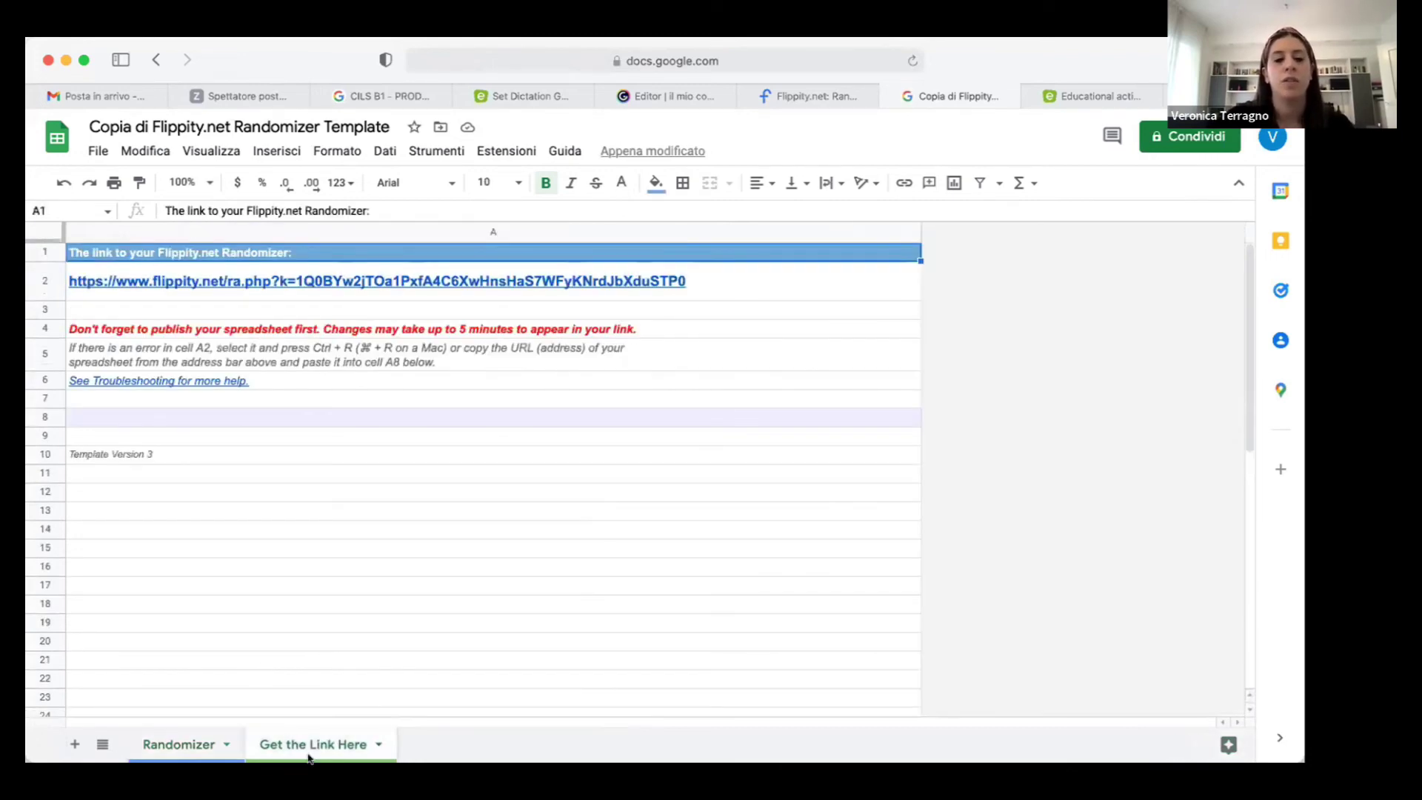
mouse_move(256, 280)
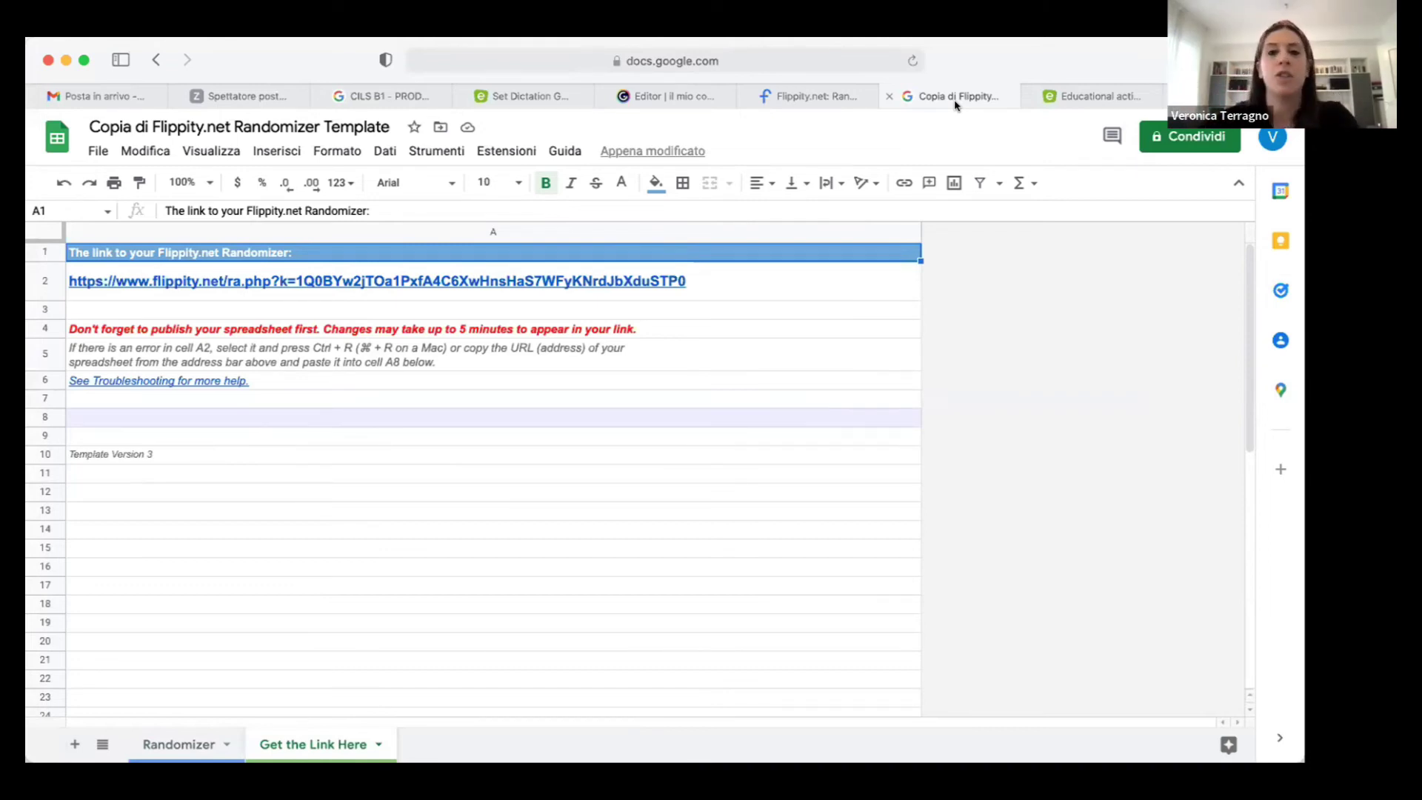
left_click(374, 99)
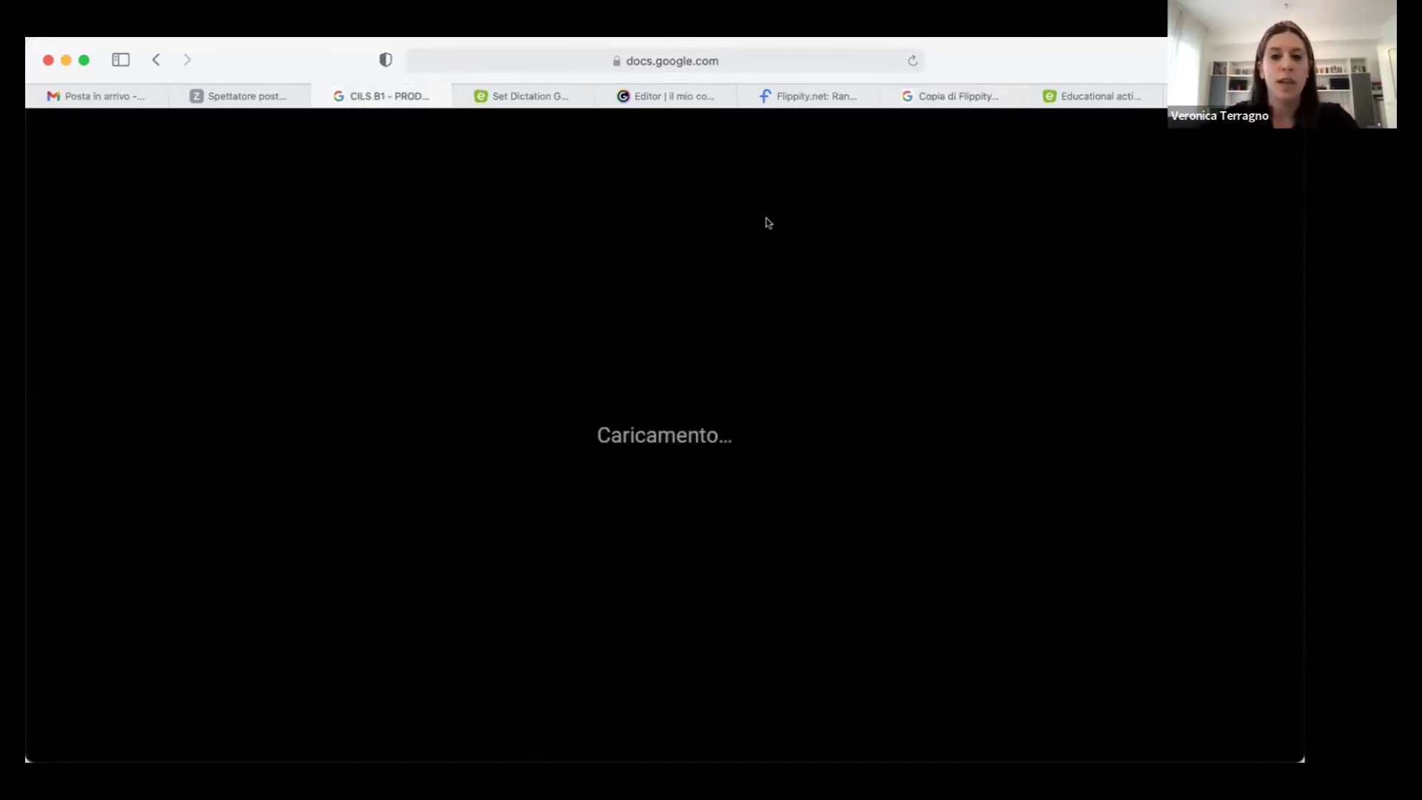